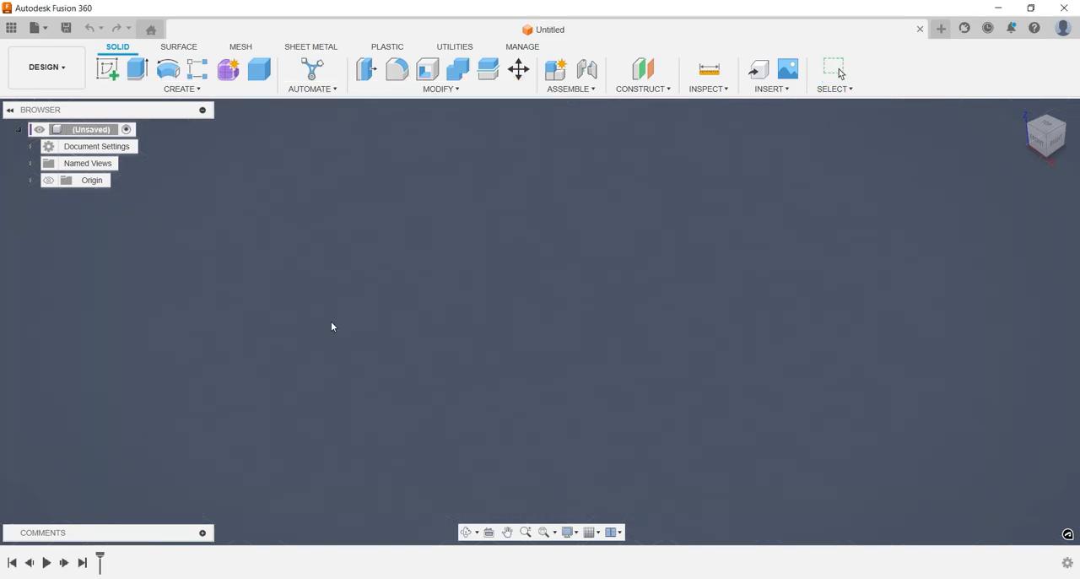
Save the design under the name "Autodesk Fusion 360 For Beginners Episode 1" in the Admin Project location.
key(ctrl+s)
text(Autodesk Fusion 360 For Beginners Epi)
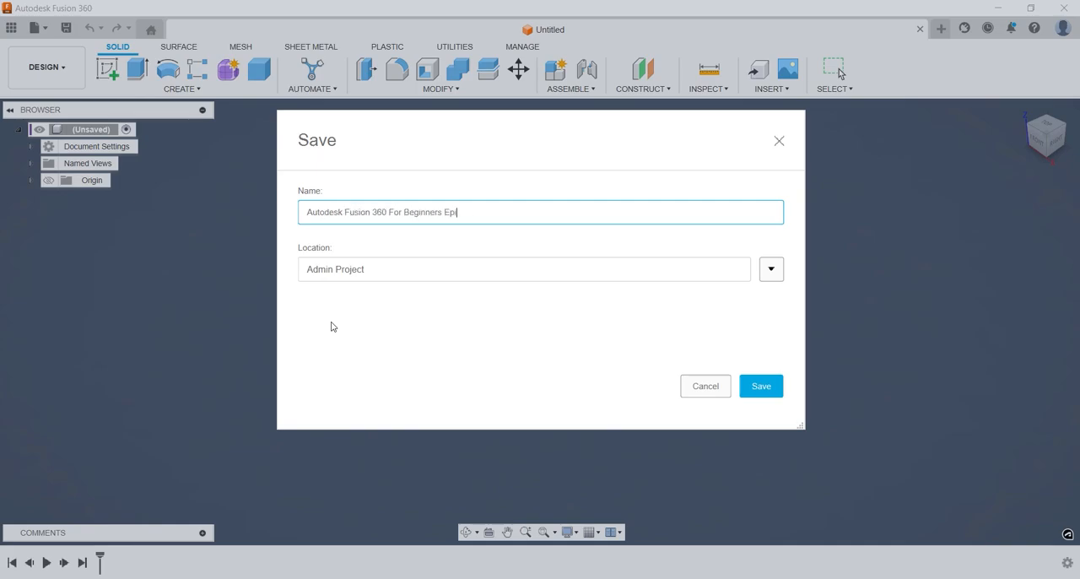
text(sode 1)
key(Return)
Open the Change Active Units settings to check the design's unit type.
text(s)
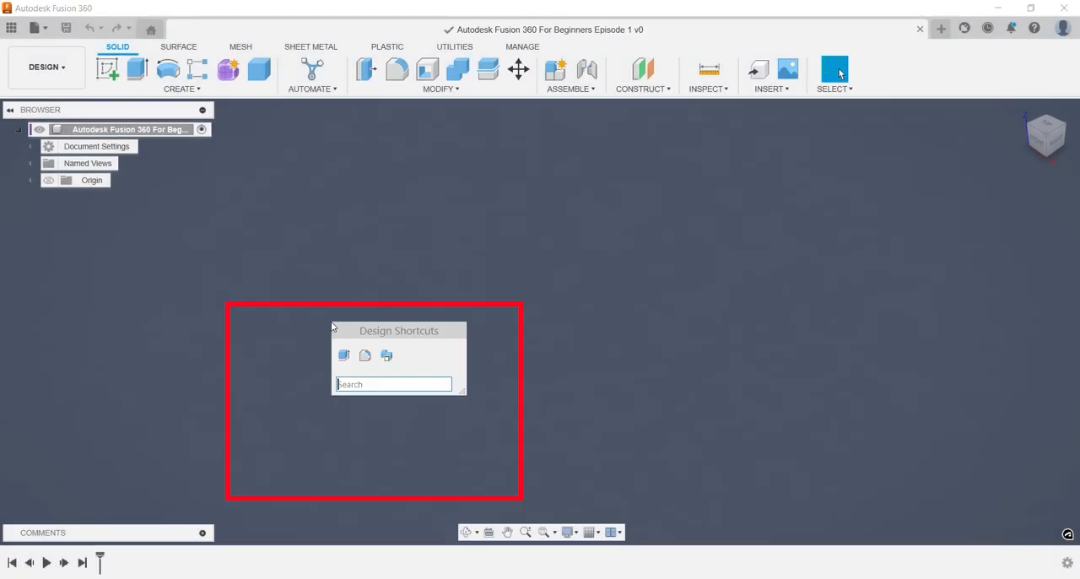
text(unit)
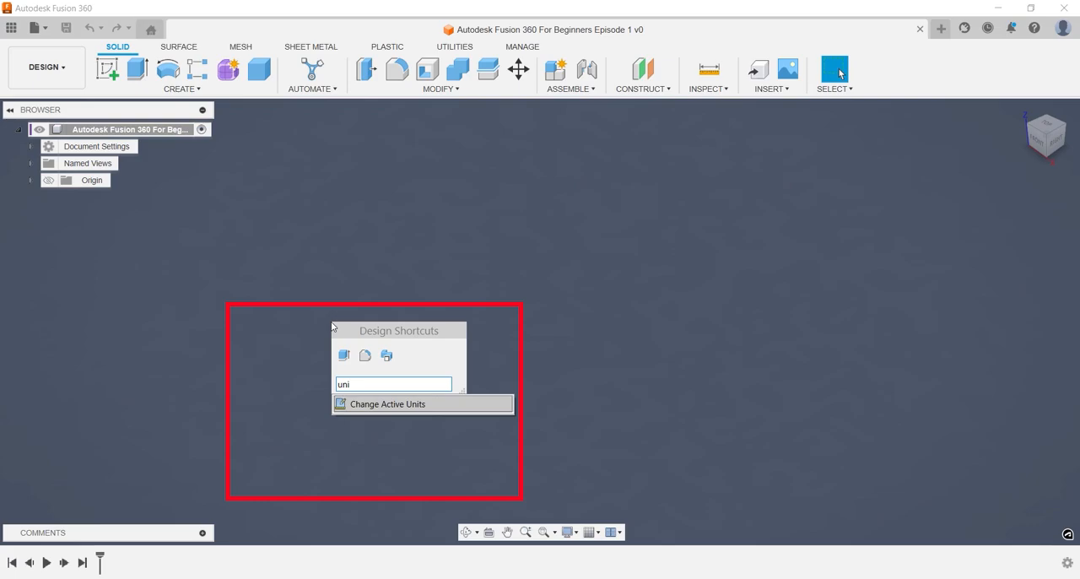
key(Return)
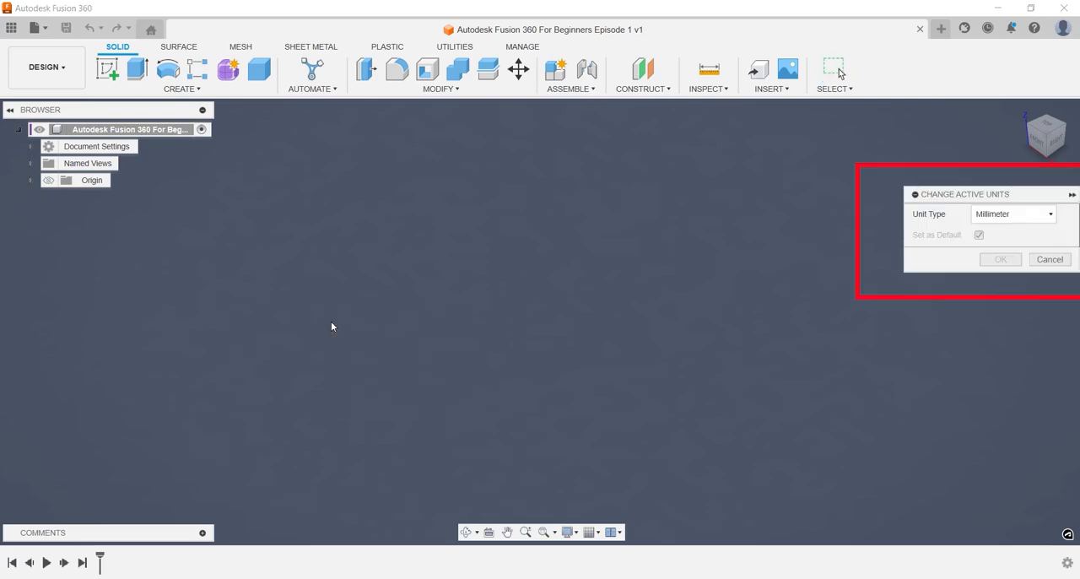
Look through the display environment options and turn on the layout grid in the canvas.
click(568, 532)
mouse_move(613, 429)
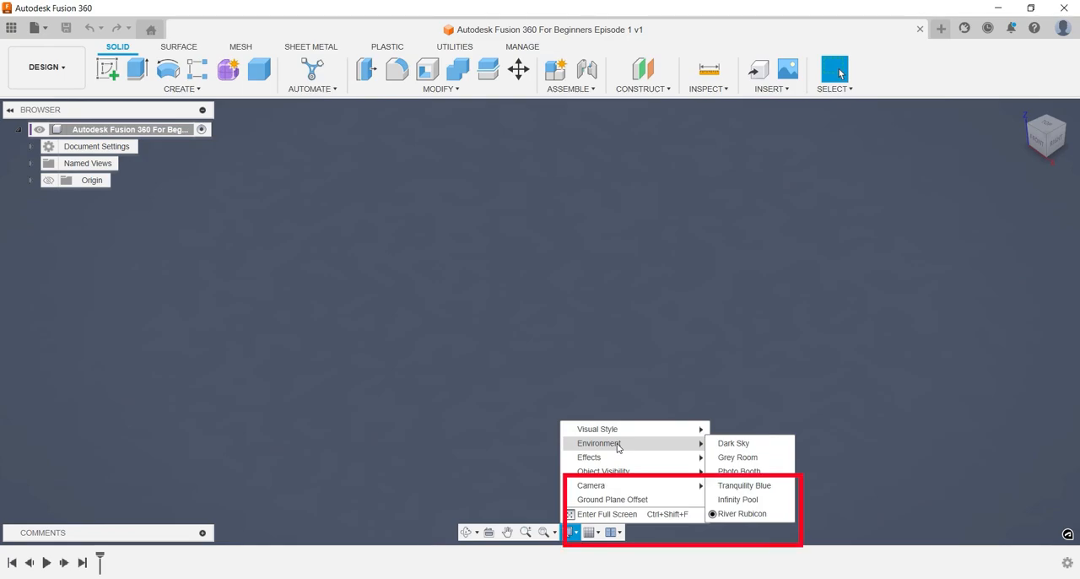
click(592, 531)
click(591, 451)
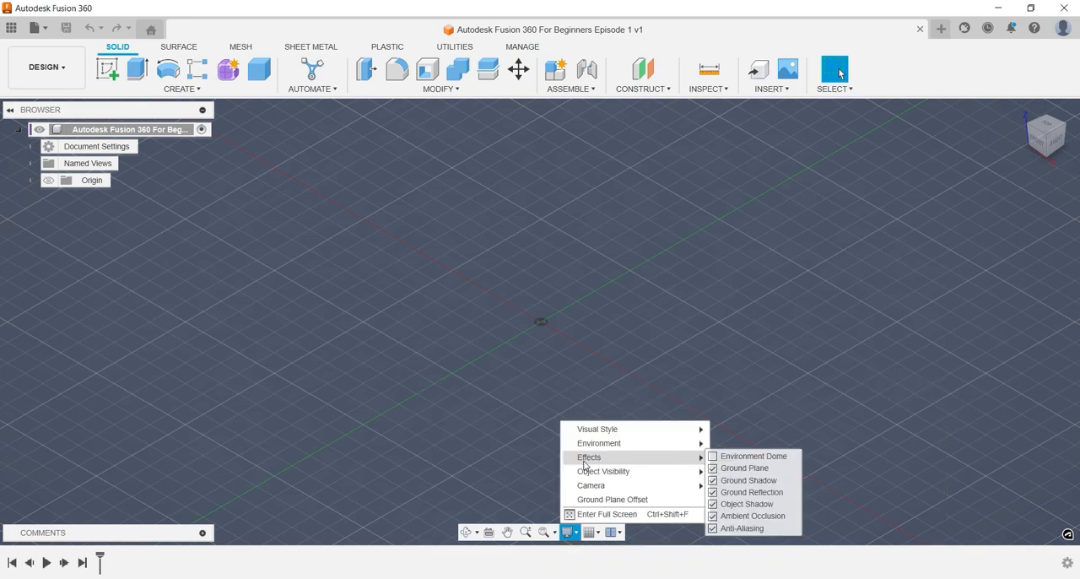
Create a new internal standard component named "Building block" and make it active.
key(s)
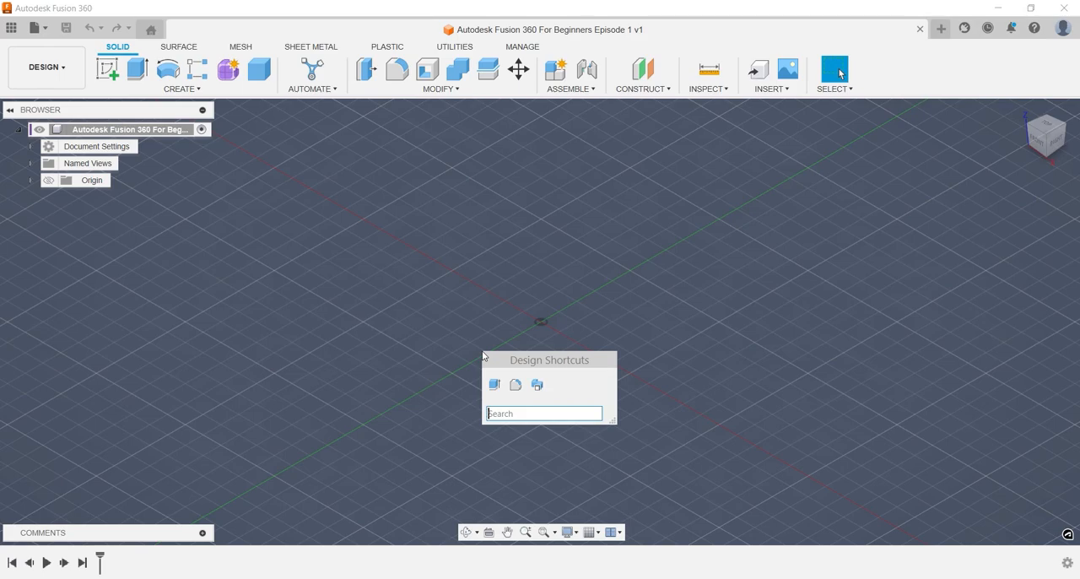
text(comp)
key(Down)
key(Down)
key(Return)
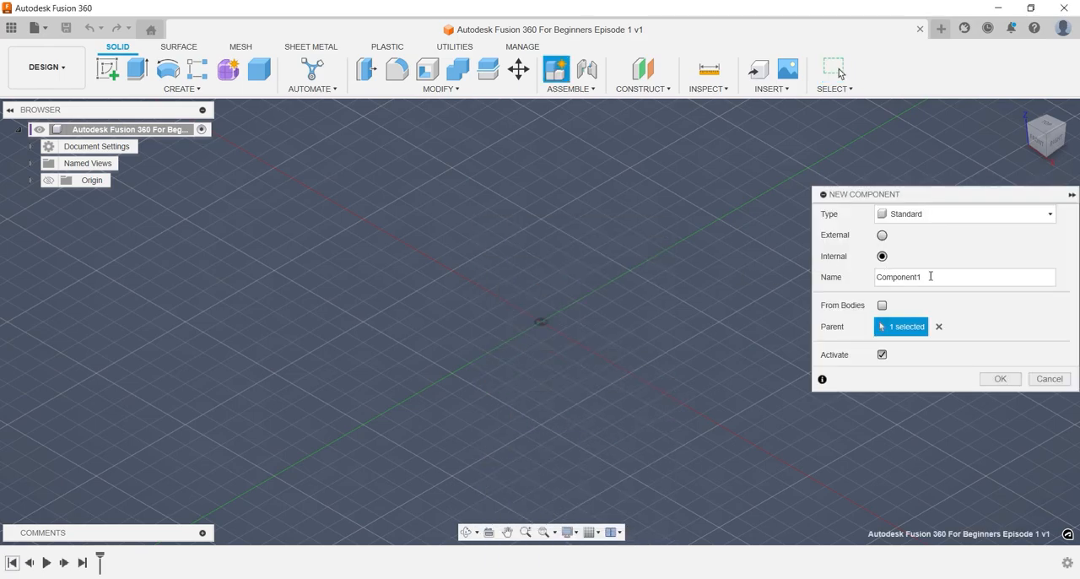
double_click(890, 277)
text(Building block)
key(Return)
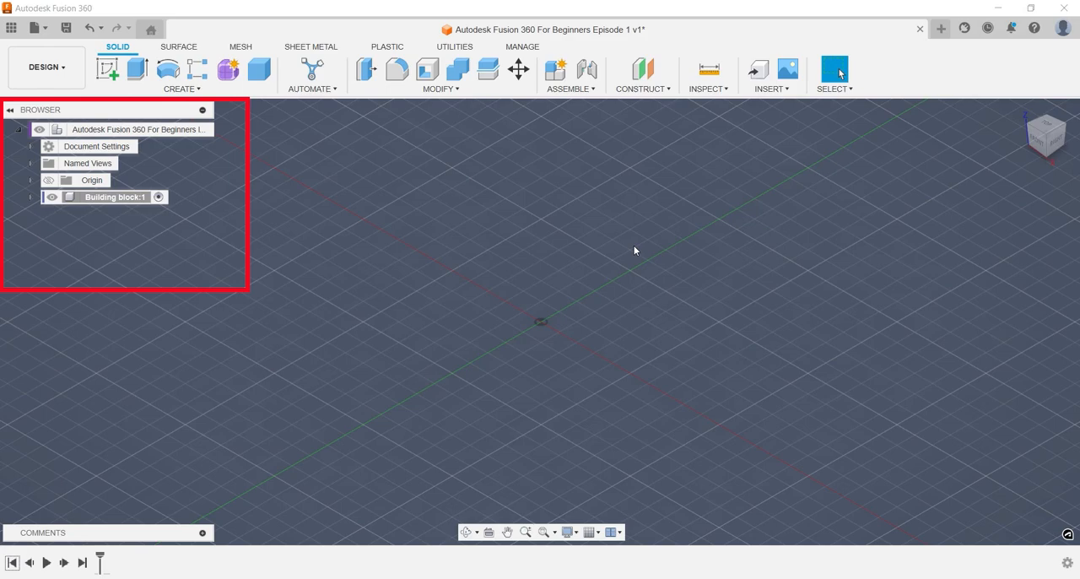
Start a new sketch on the horizontal origin plane in the Building block component.
key(s)
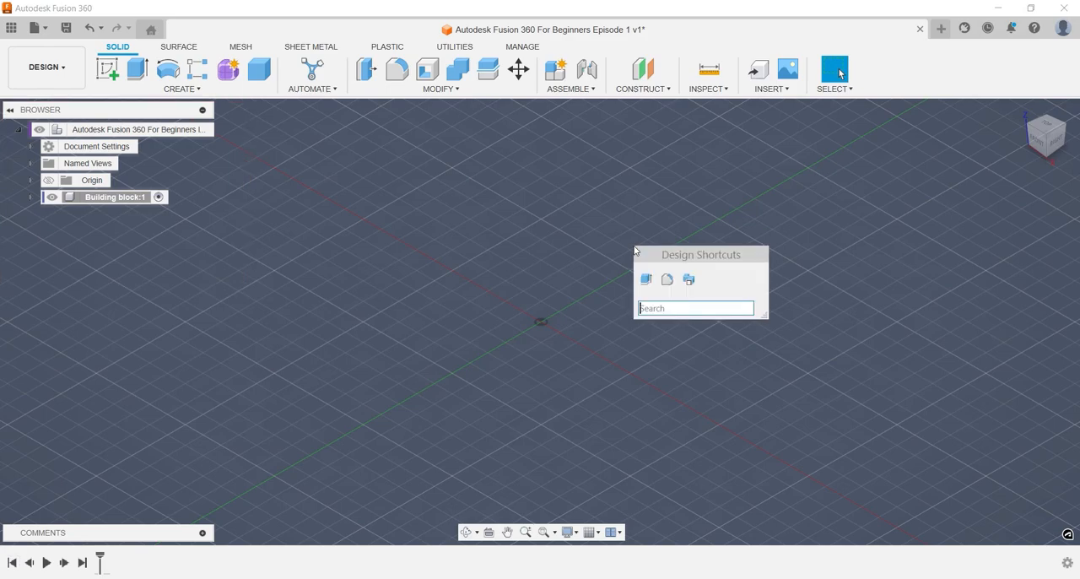
text(ske)
key(Return)
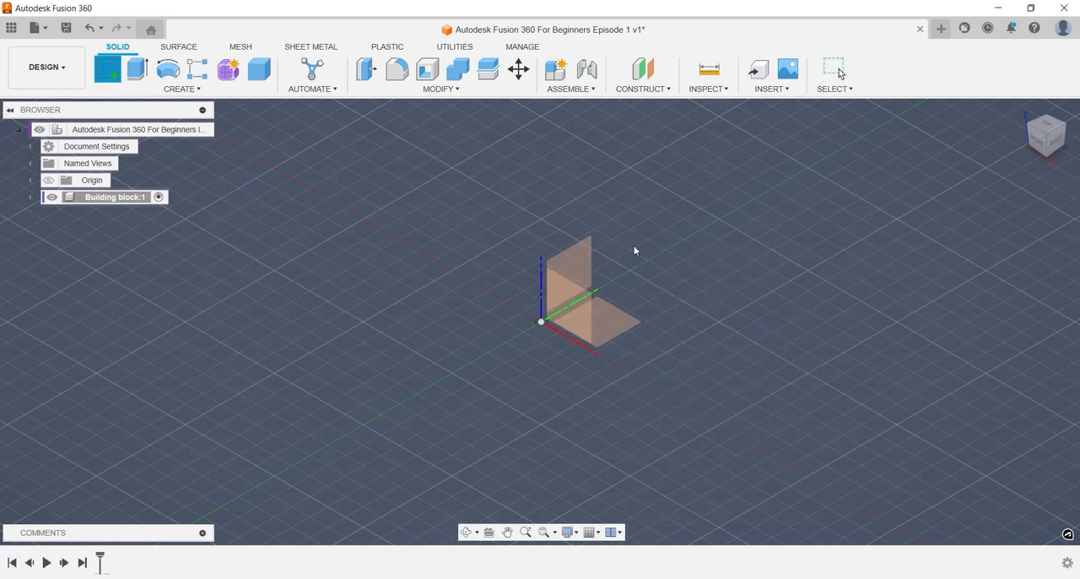
click(625, 313)
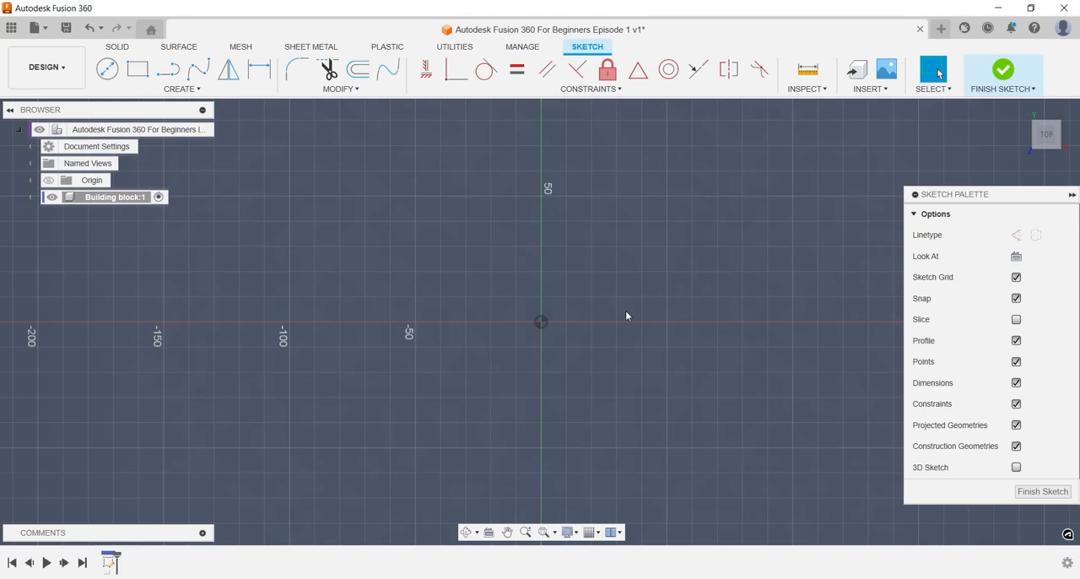
Draw a center rectangle from the origin, 100 mm wide and 40 mm high.
key(s)
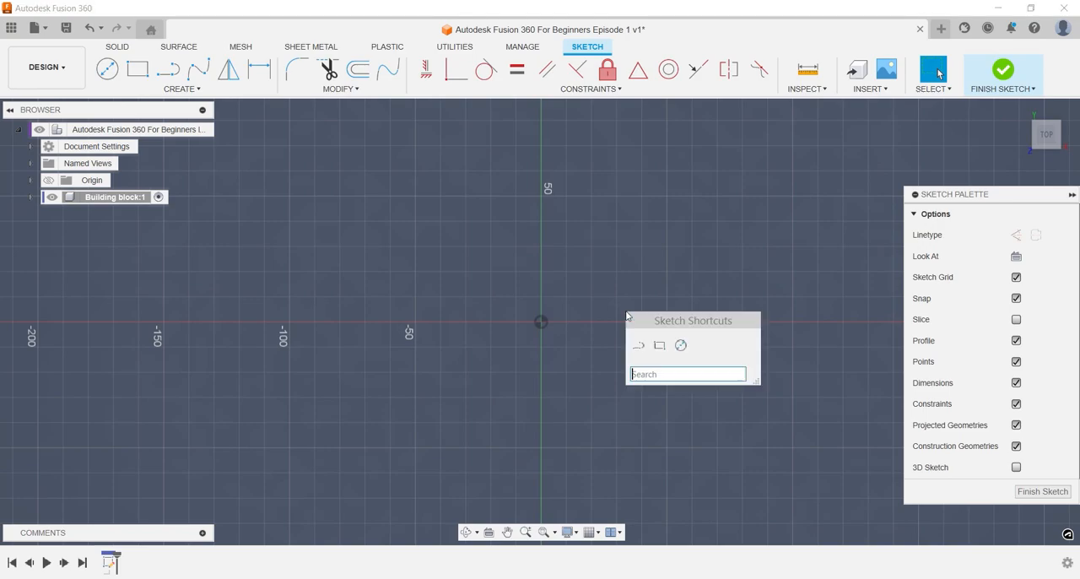
text(rec)
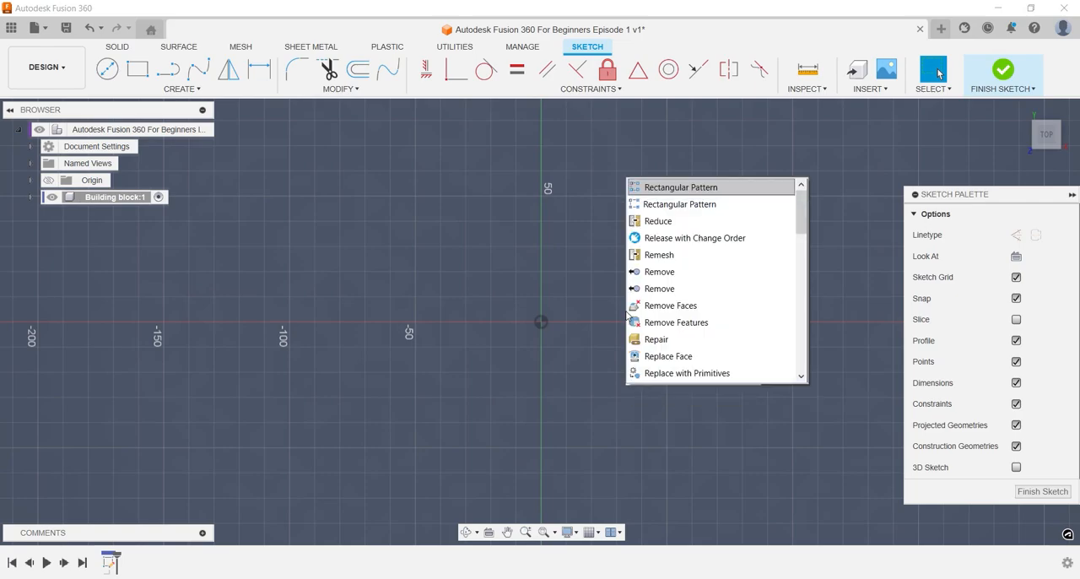
key(Down)
key(Down)
key(Down)
key(Down)
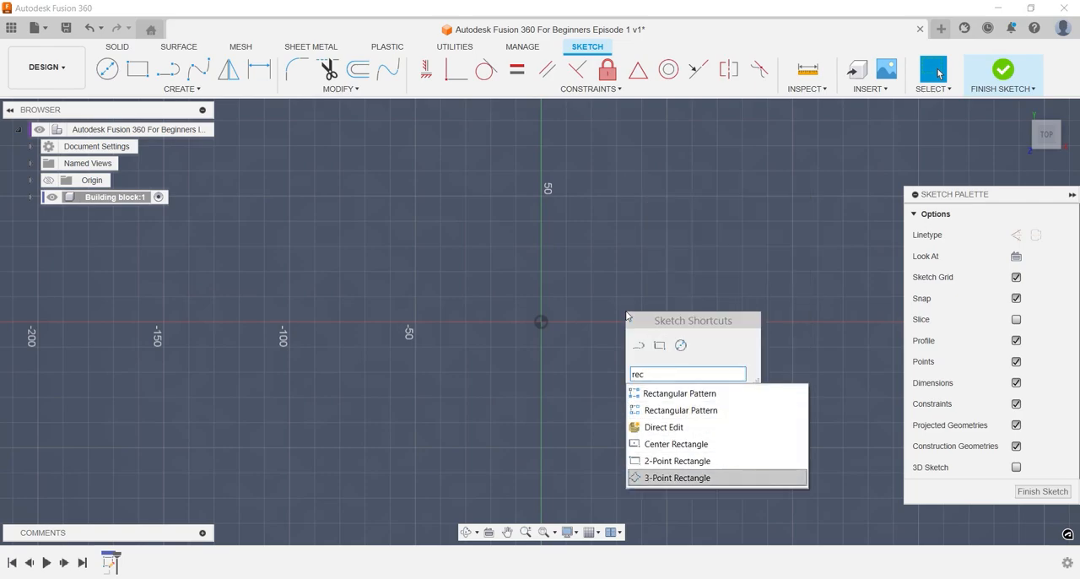
key(Up)
key(Up)
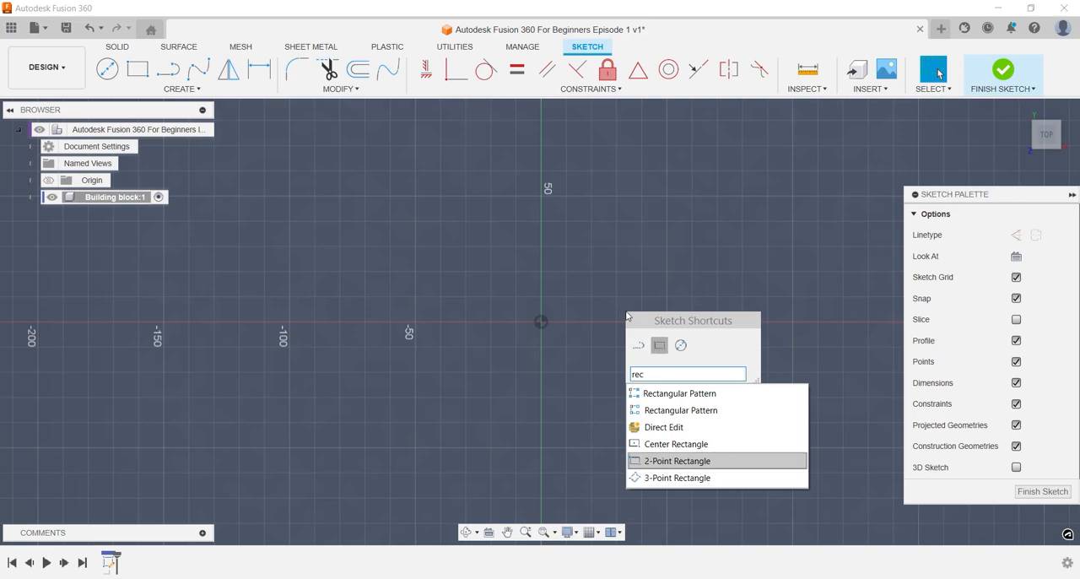
key(Return)
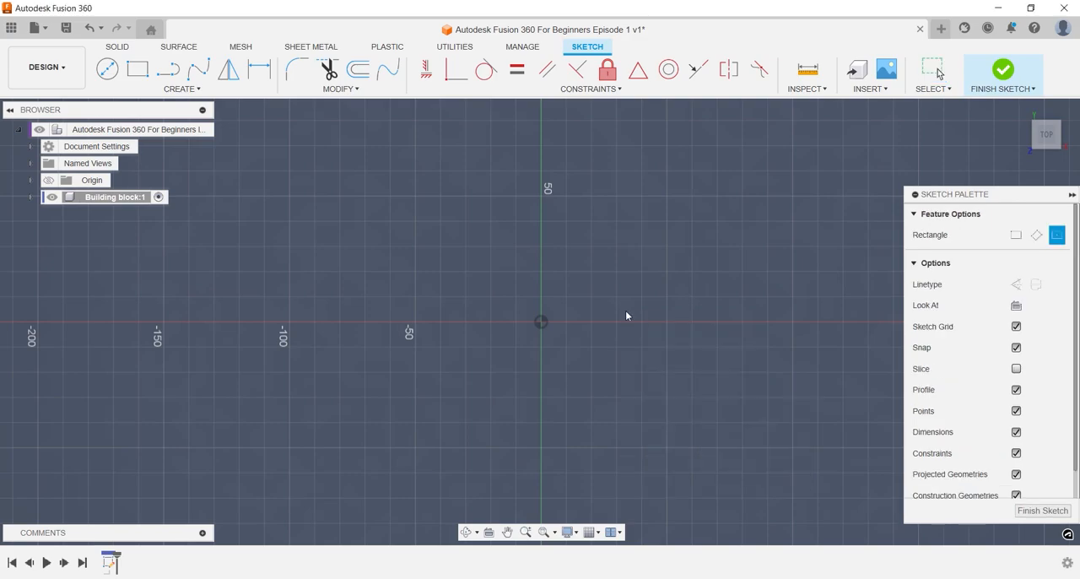
click(542, 322)
text(40)
key(Tab)
text(100)
key(Return)
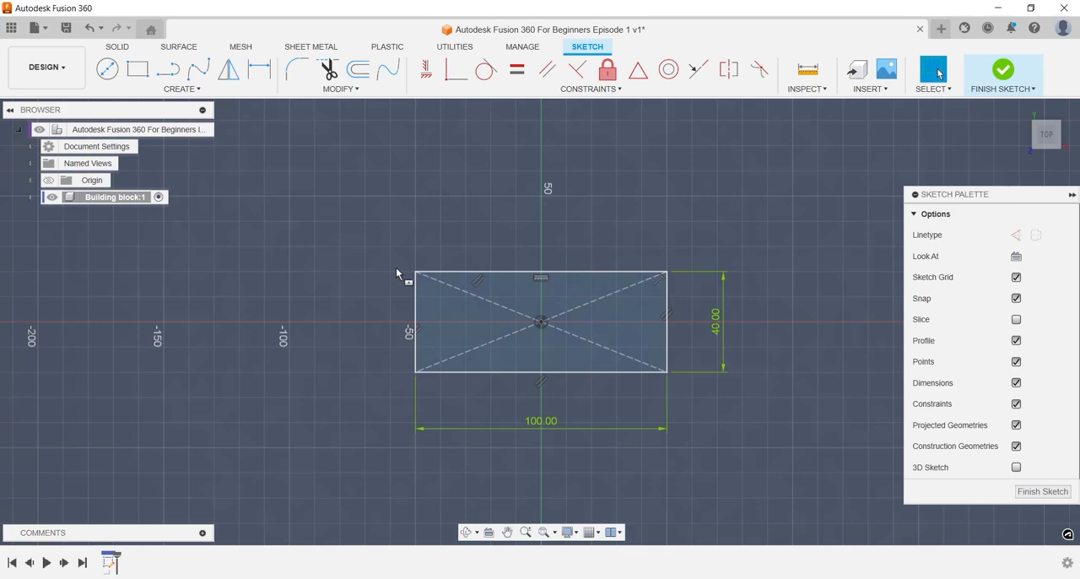
Extrude the rectangle profile 20 mm upward to one side as a new body.
key(e)
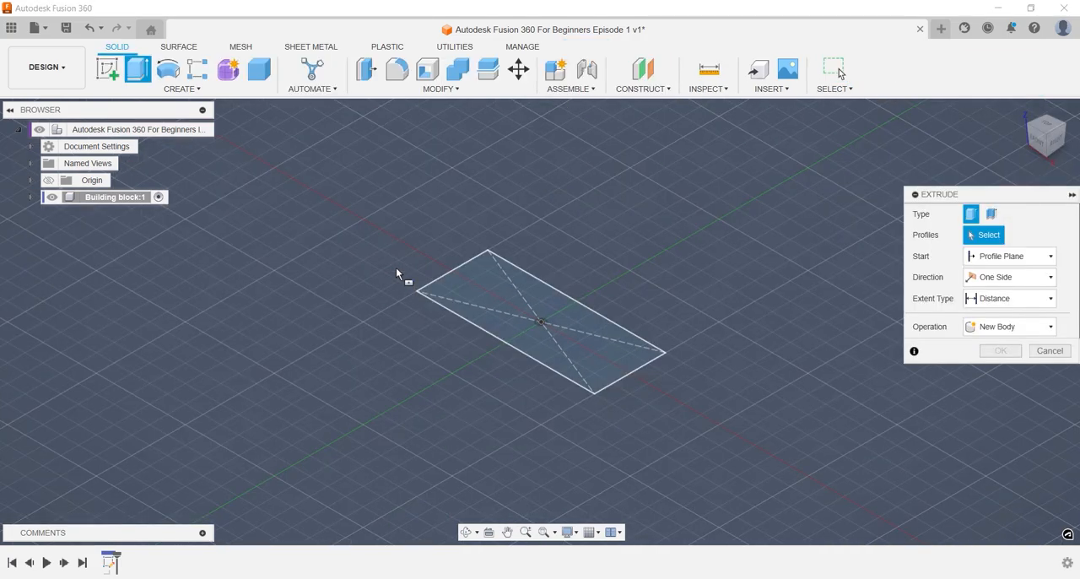
click(486, 287)
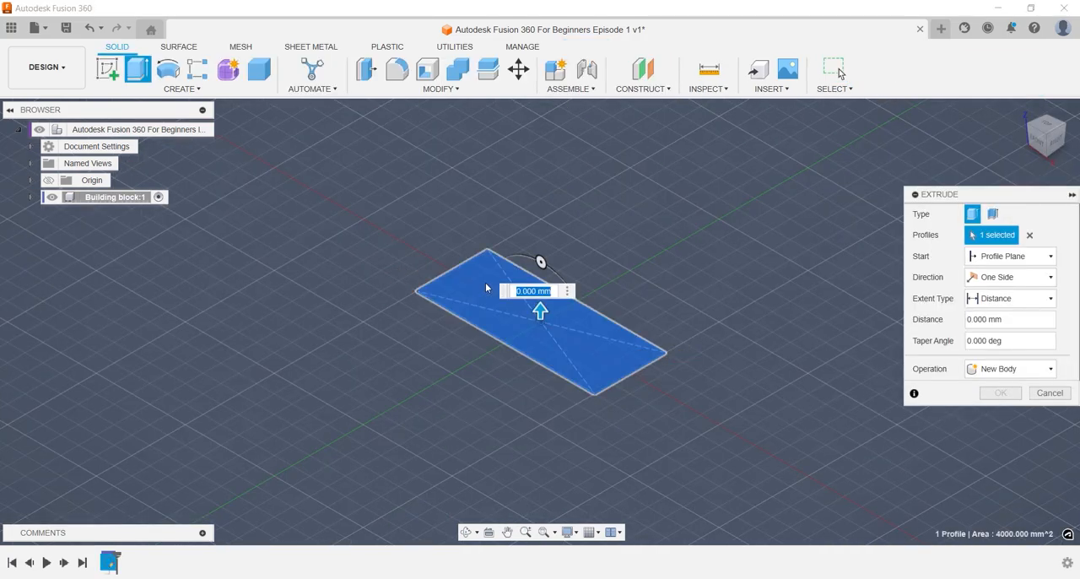
text(40)
key(BackSpace)
key(BackSpace)
text(20)
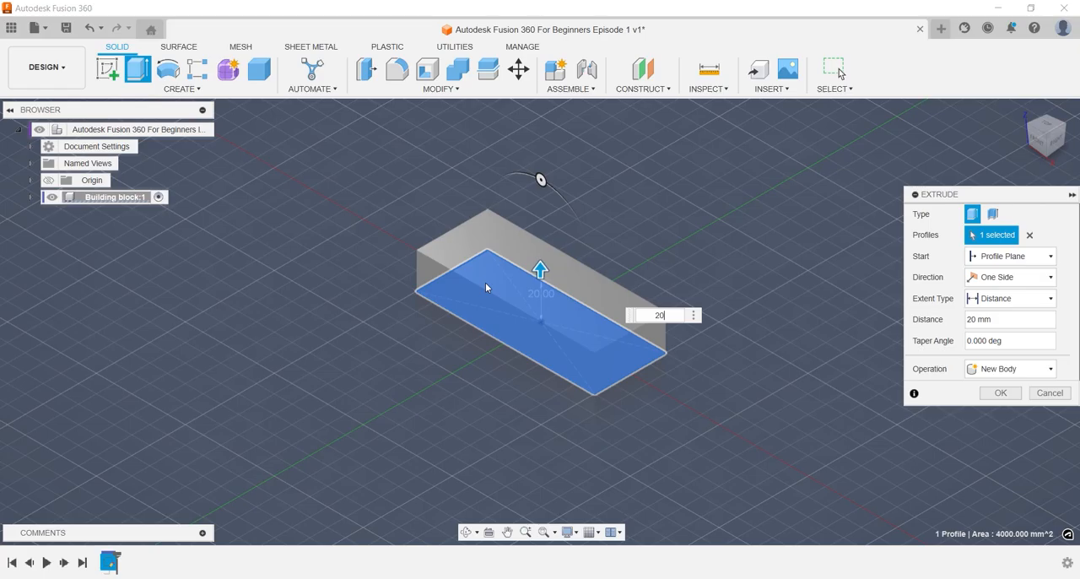
key(Return)
Start a new sketch on the block's top face.
scroll(599, 321, up, 3)
text(ssk)
text(etc)
key(Return)
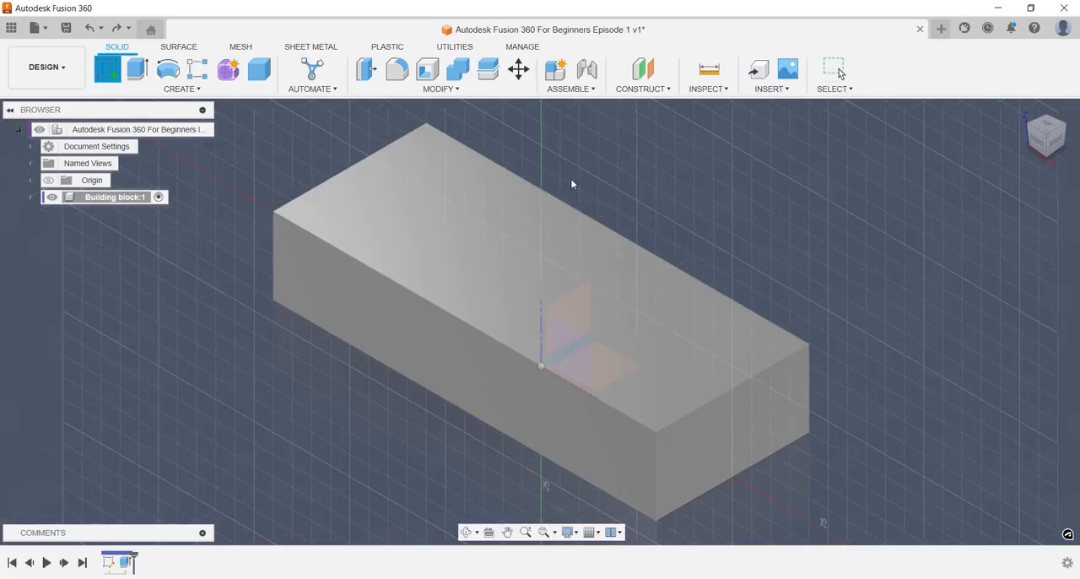
click(425, 252)
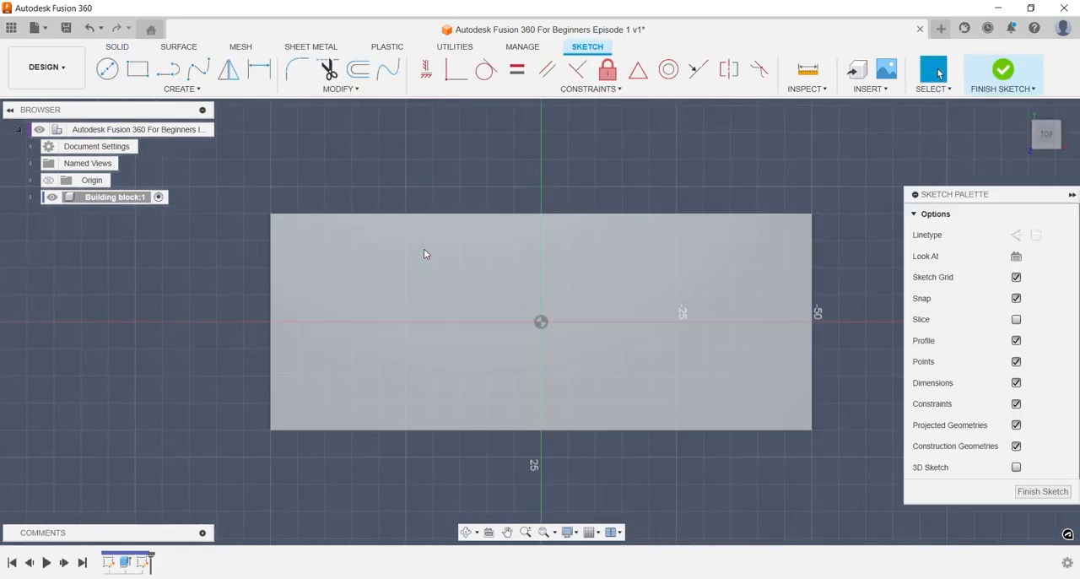
Draw a 10 mm diameter circle near the face's upper edge, toward its left end.
key(c)
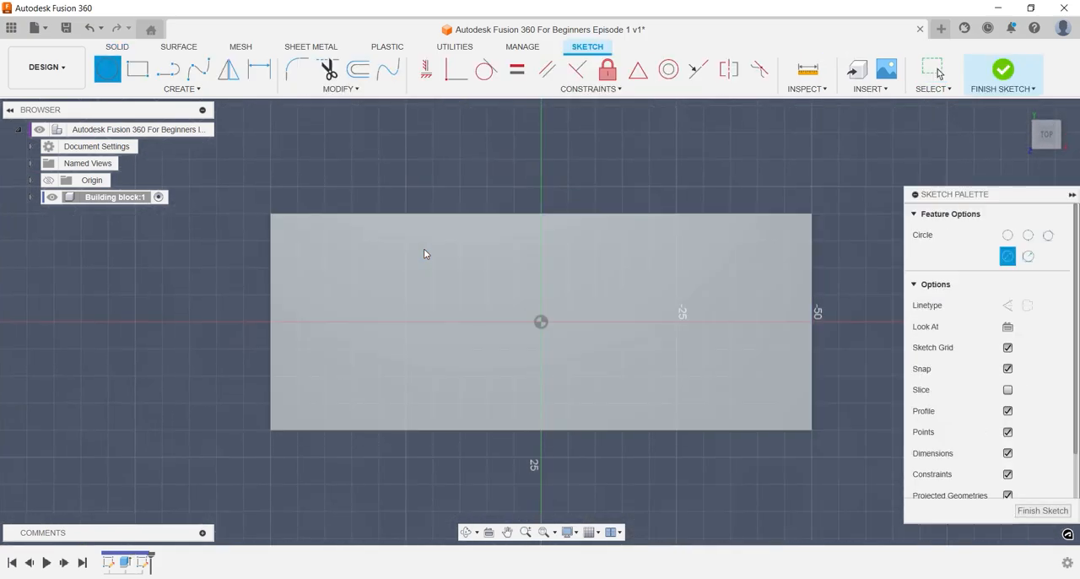
click(406, 241)
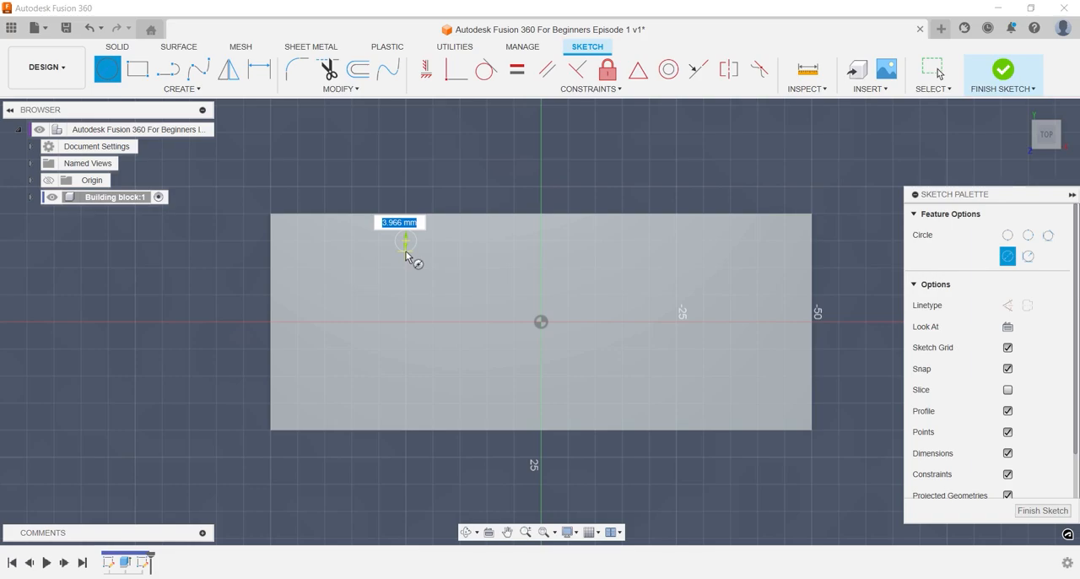
key(Escape)
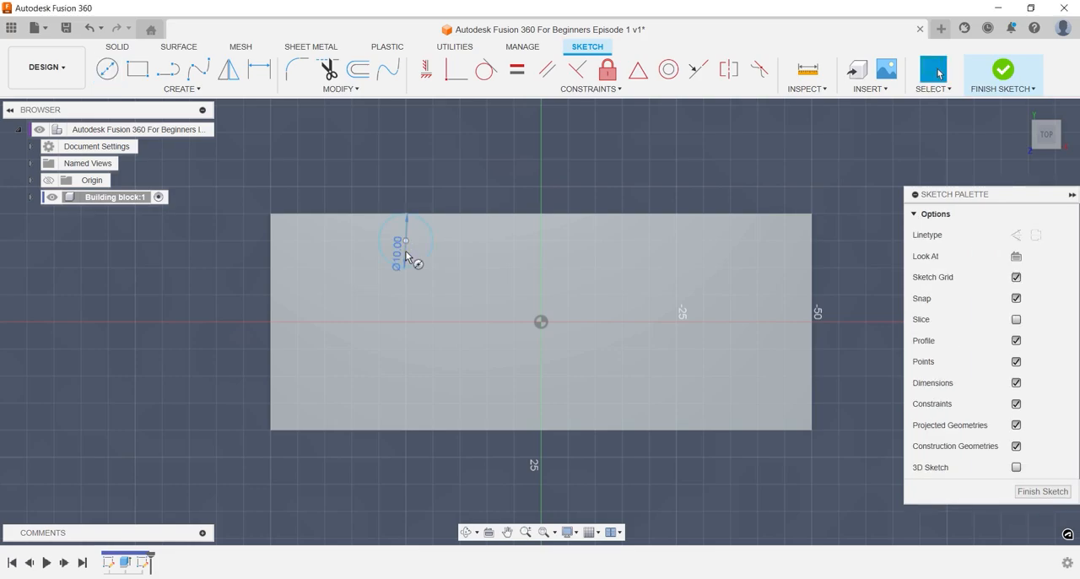
Dimension the circle's center 10 mm from the face's upper long edge.
key(d)
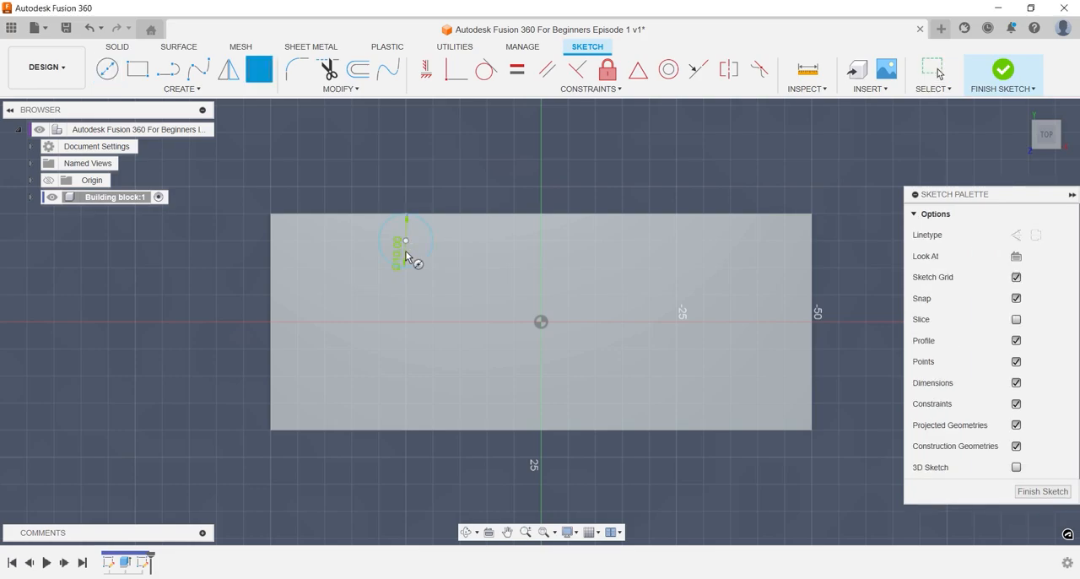
click(405, 241)
click(345, 215)
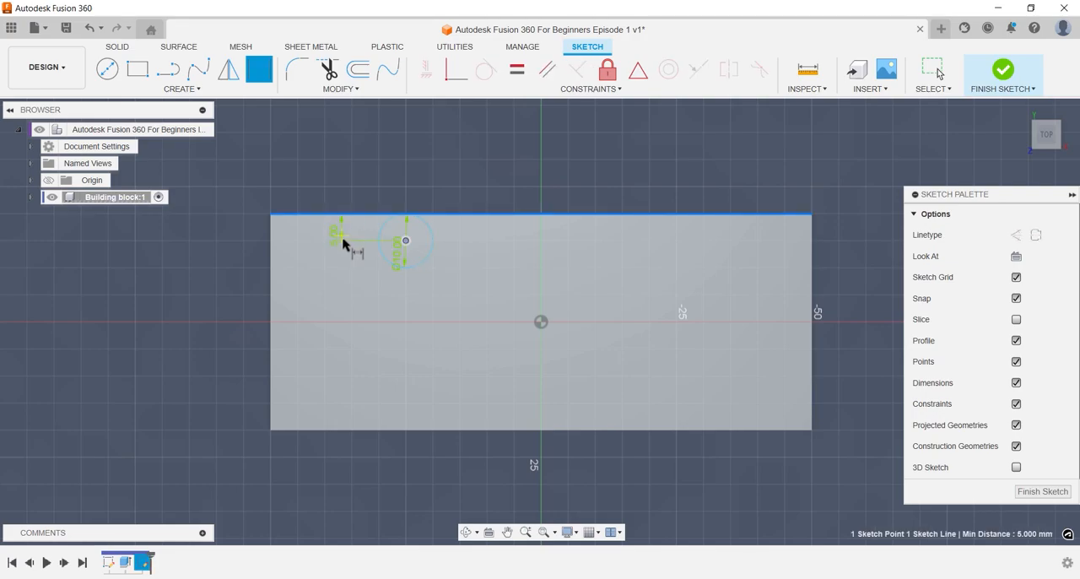
click(337, 243)
key(Return)
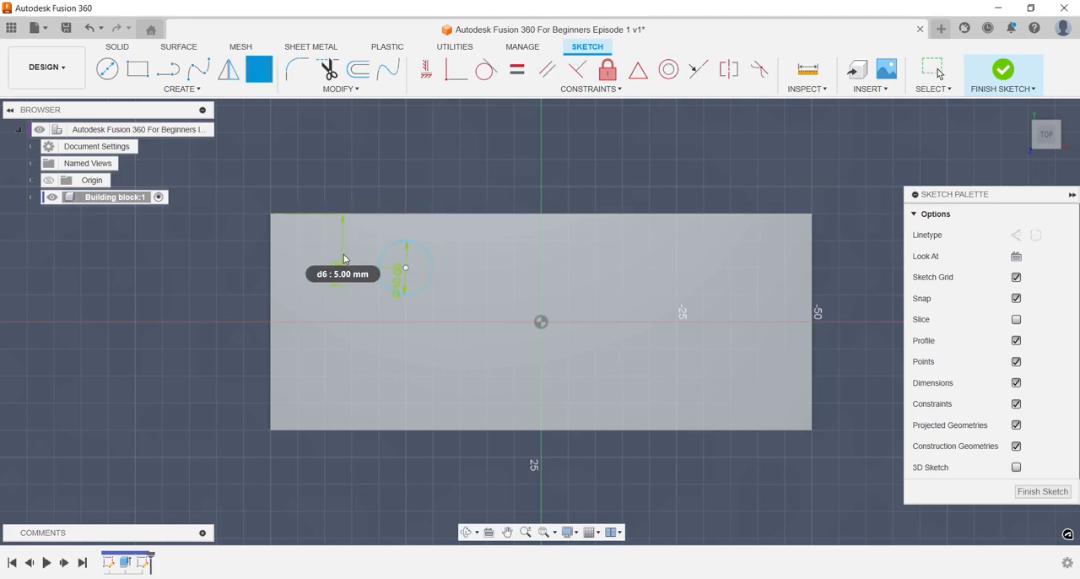
Dimension the circle's center 10 mm from the face's left short edge.
click(406, 268)
click(272, 274)
click(234, 271)
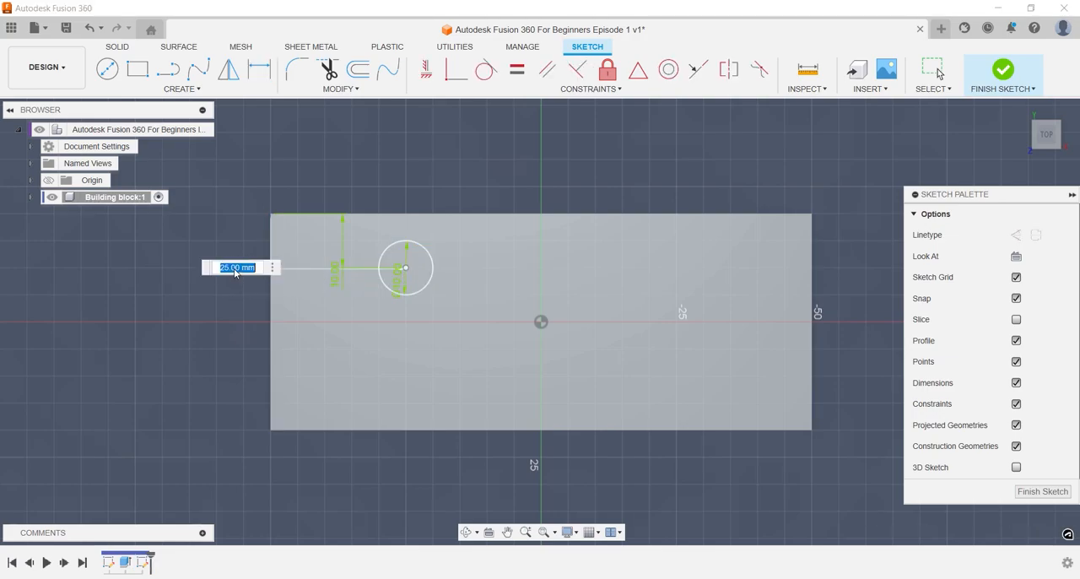
text(10)
key(Return)
Draw a horizontal construction line through the origin between the midpoints of the face's two short edges.
key(l)
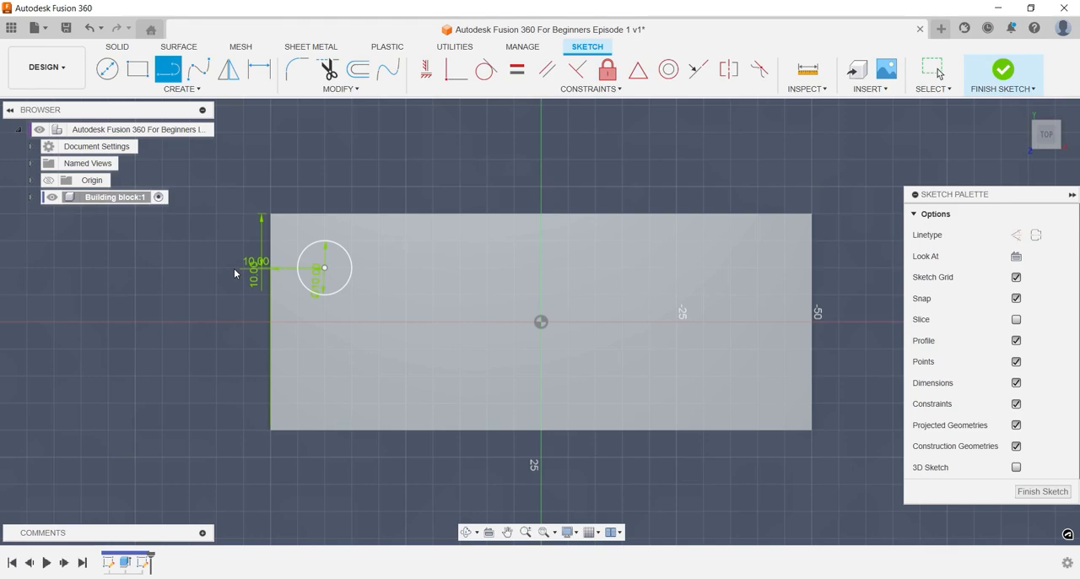
key(x)
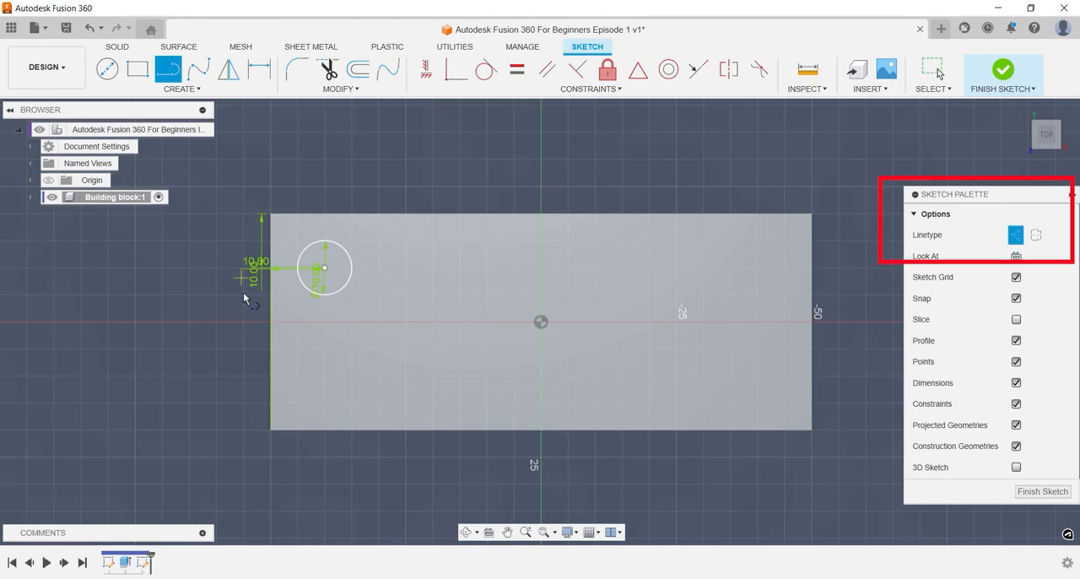
click(270, 322)
click(812, 321)
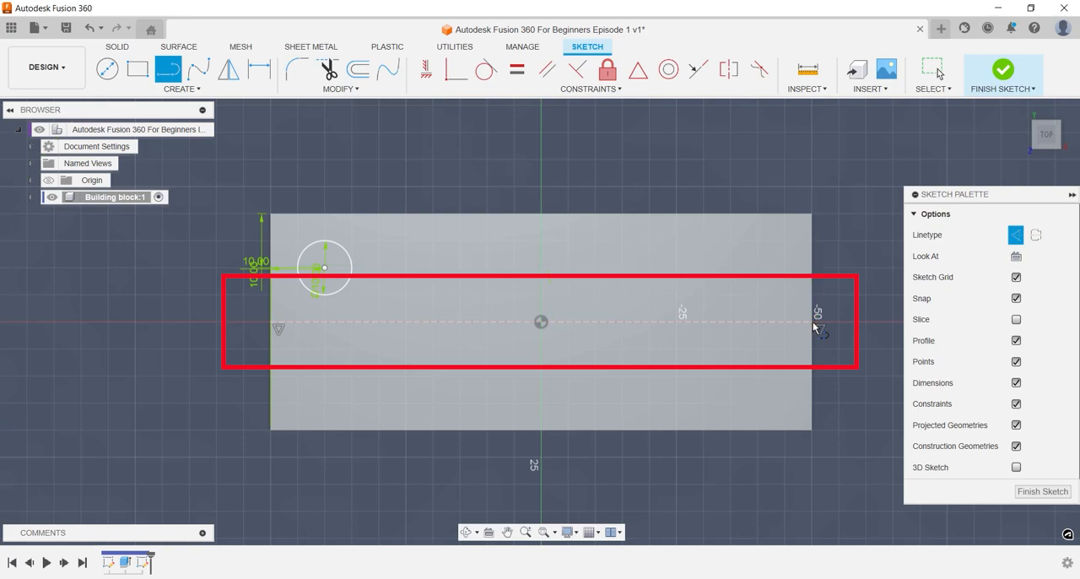
Mirror the 10 mm circle across the horizontal construction line.
key(s)
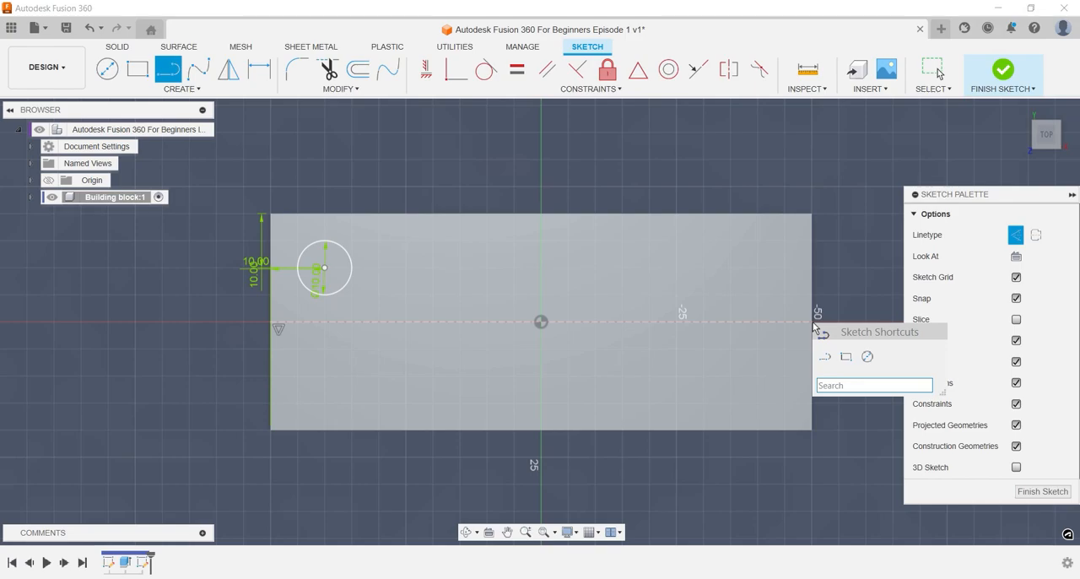
text(mirro)
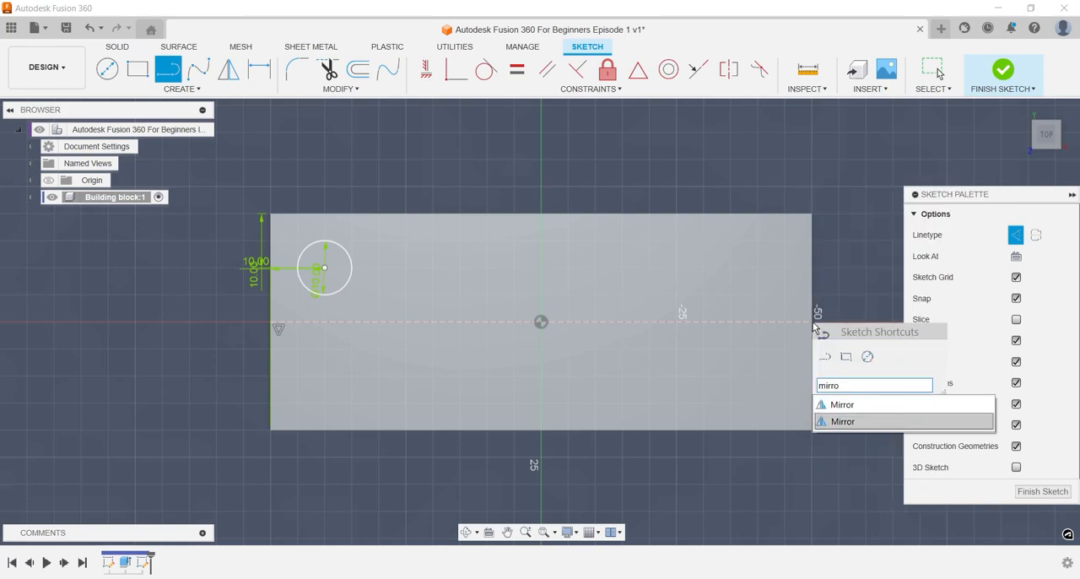
key(Return)
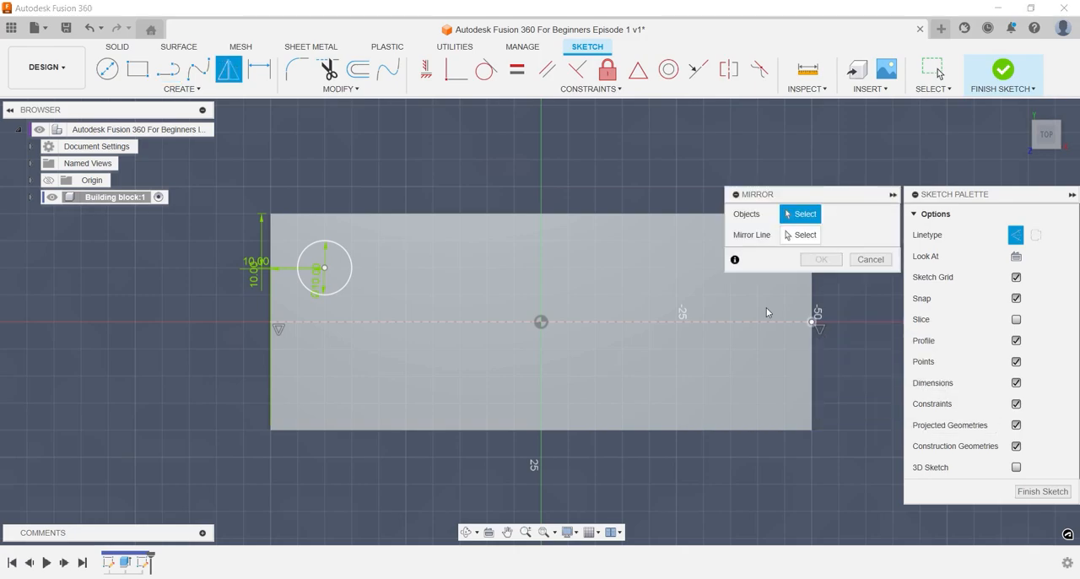
click(348, 290)
click(785, 236)
click(318, 322)
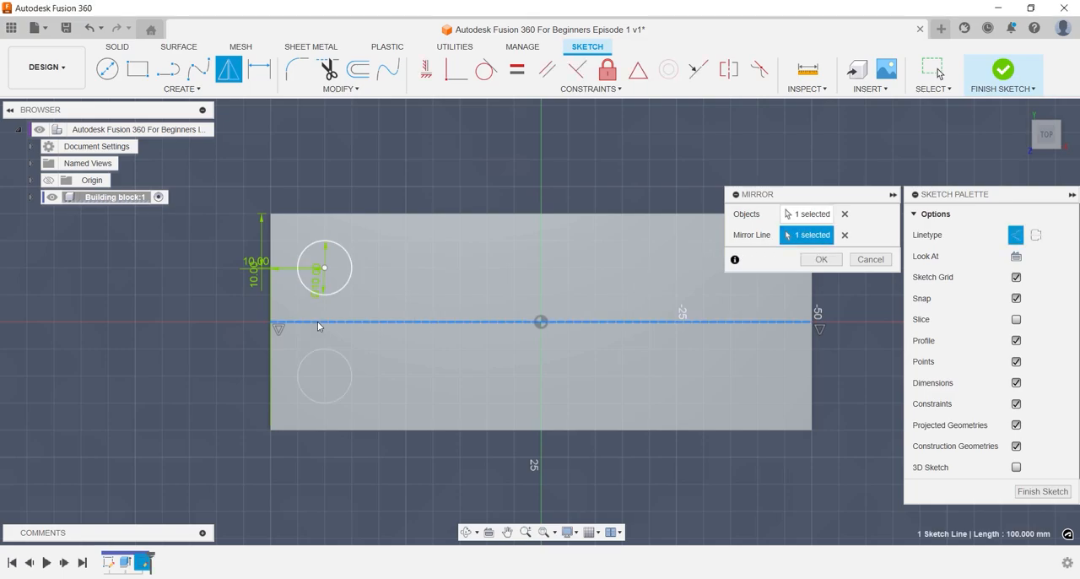
key(Return)
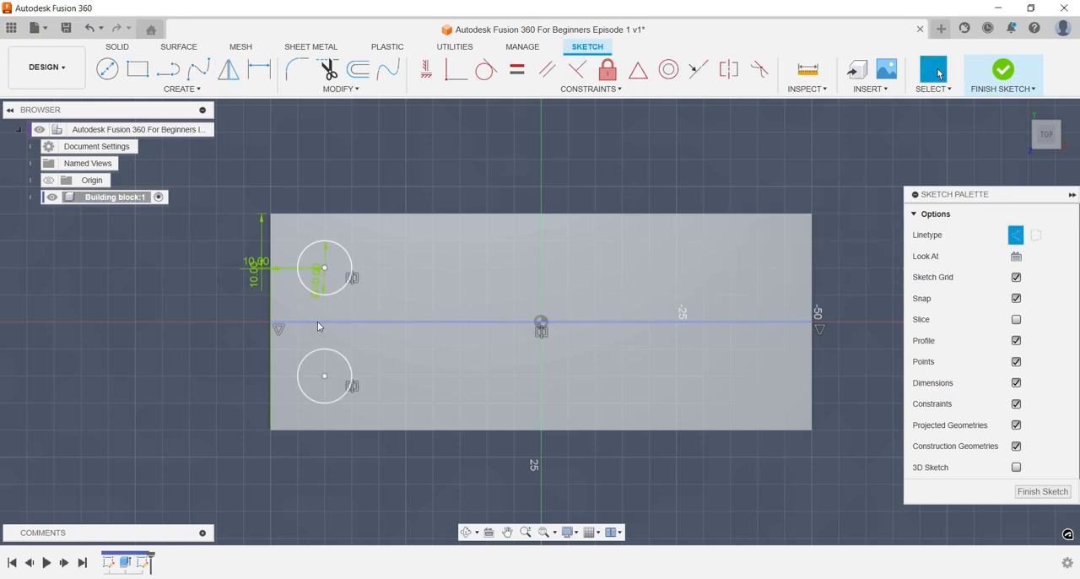
Create a rectangular sketch pattern of both circles along the block's length, with quantity 4 and an extent distance of -80 mm.
text(sp)
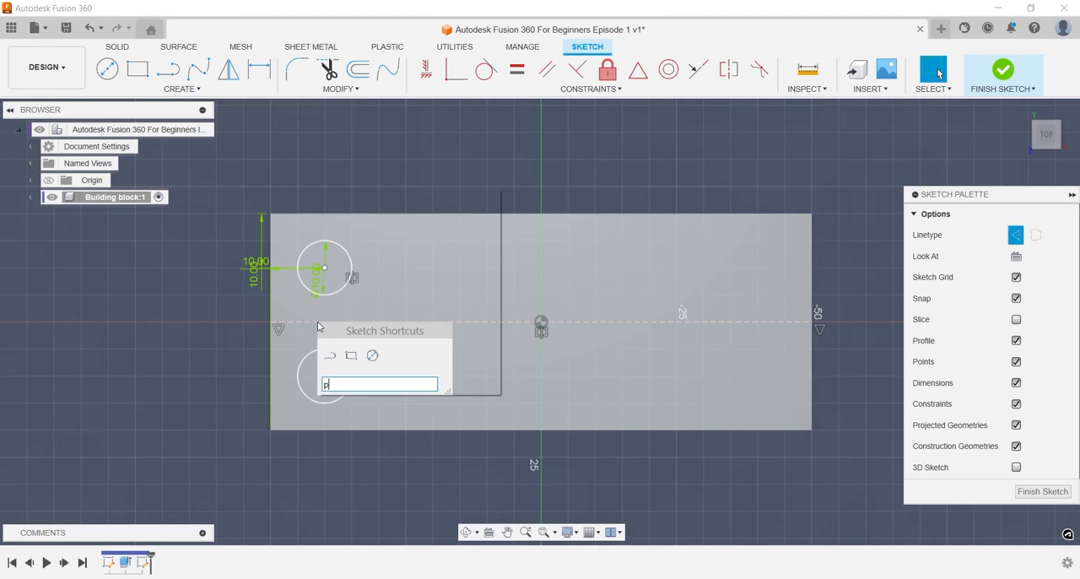
text(atter)
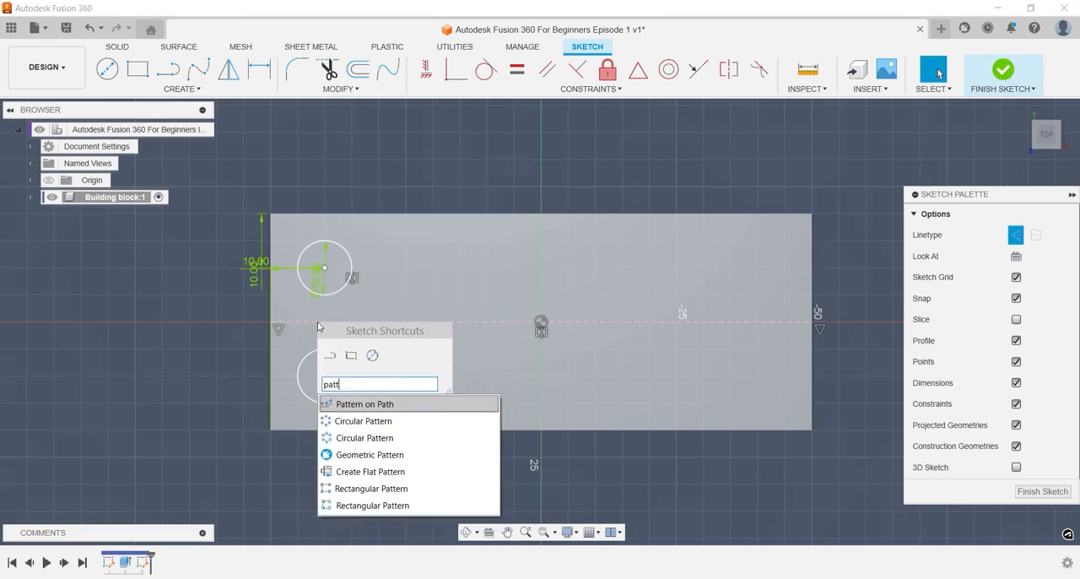
key(Down)
key(Down)
key(Down)
key(Down)
key(Down)
key(Down)
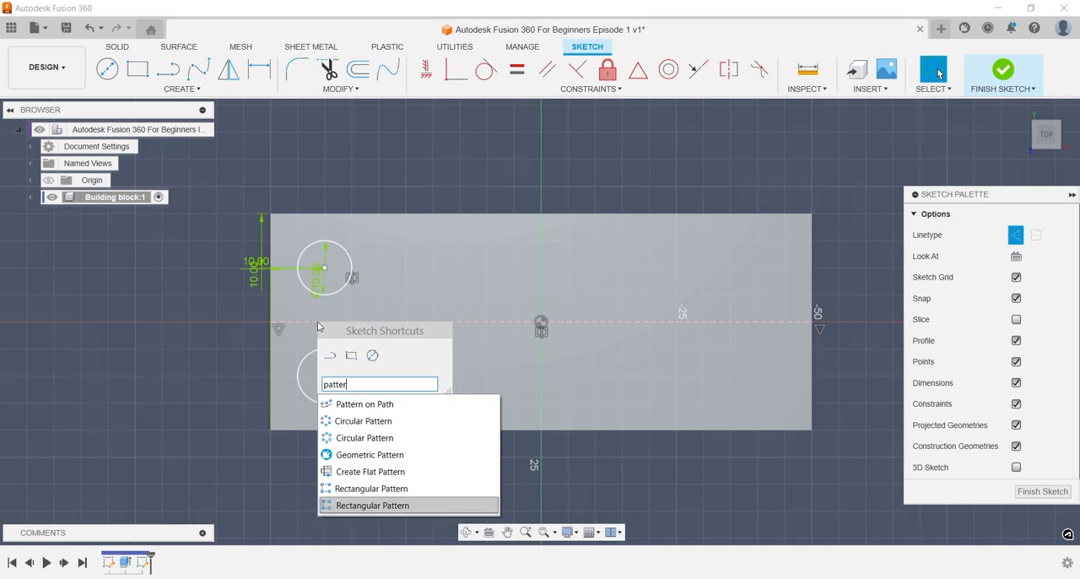
key(Return)
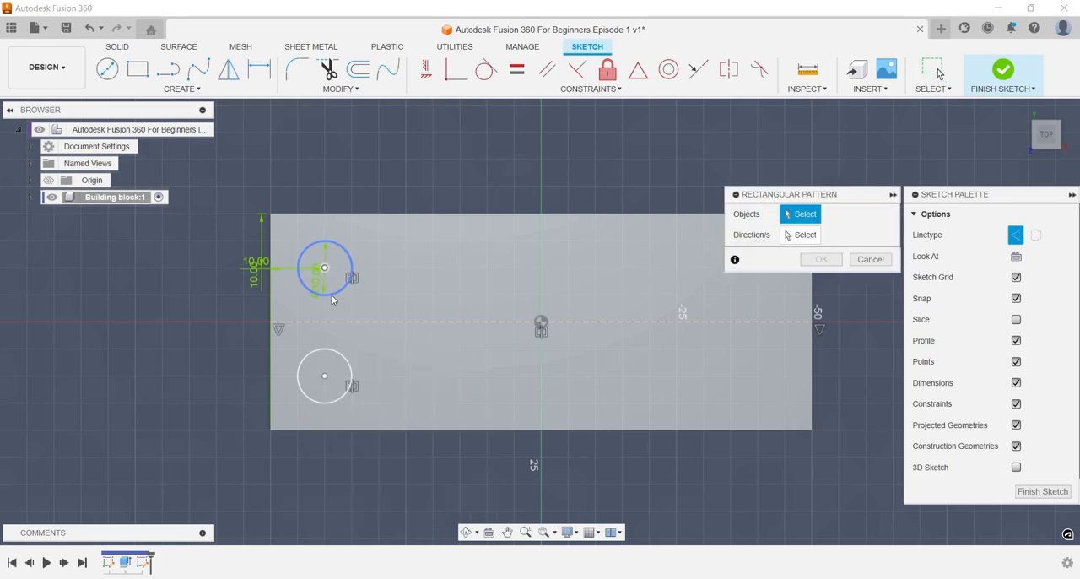
click(324, 293)
click(339, 355)
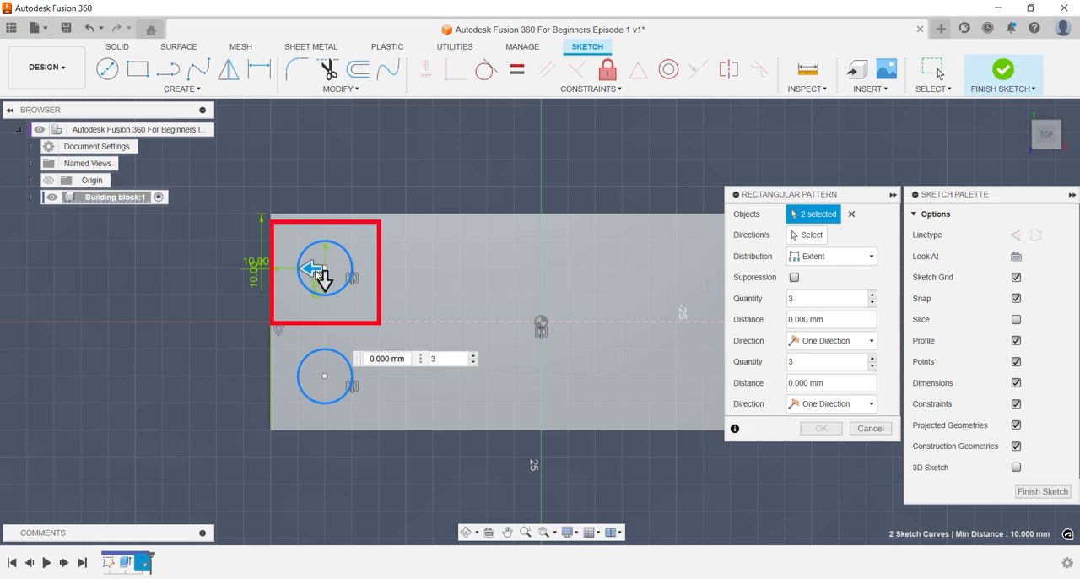
drag(367, 267, 582, 257)
key(Tab)
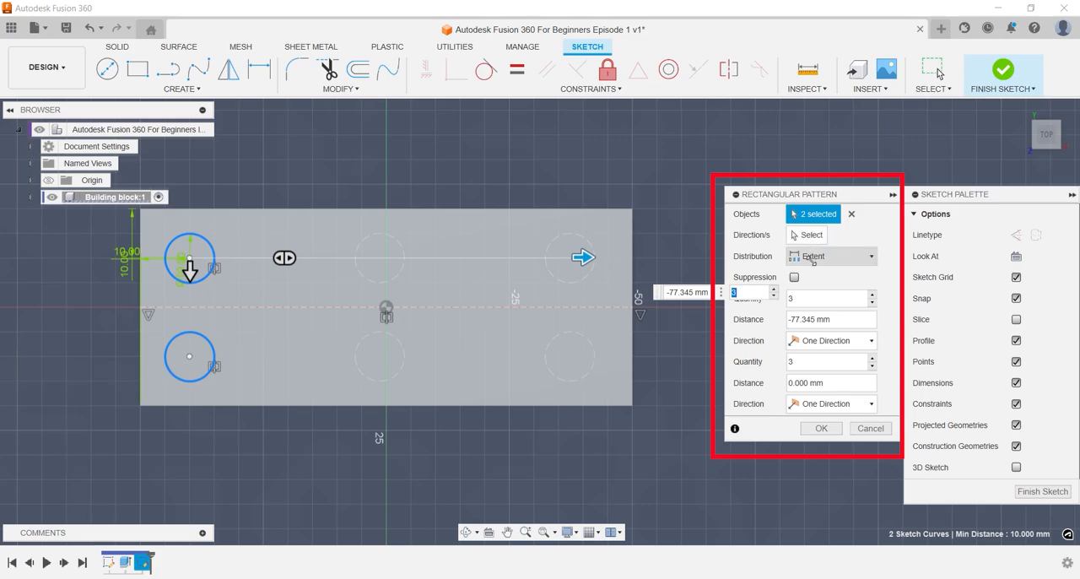
text(4)
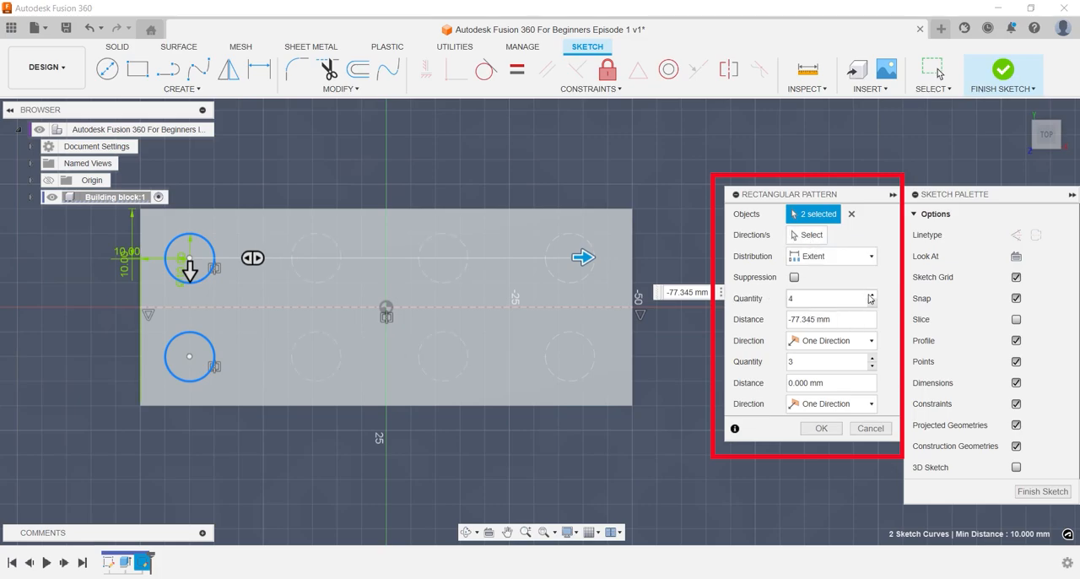
key(Tab)
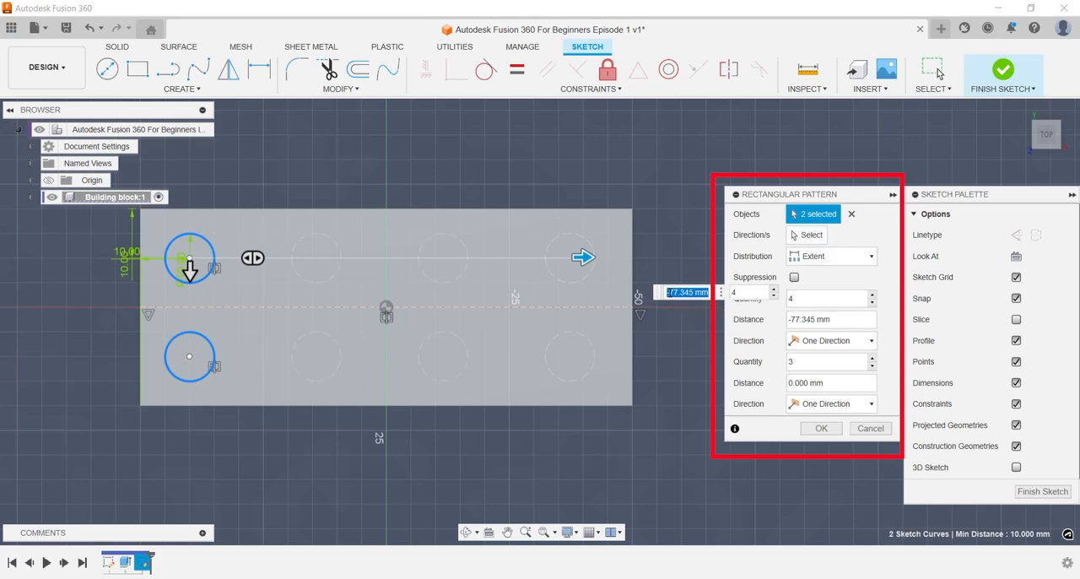
text(-80)
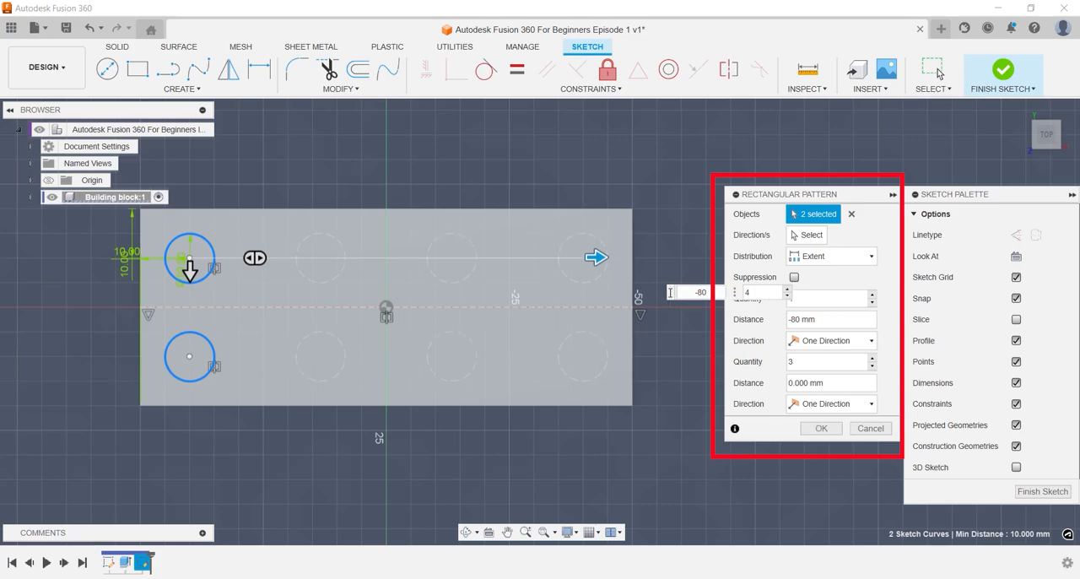
key(Return)
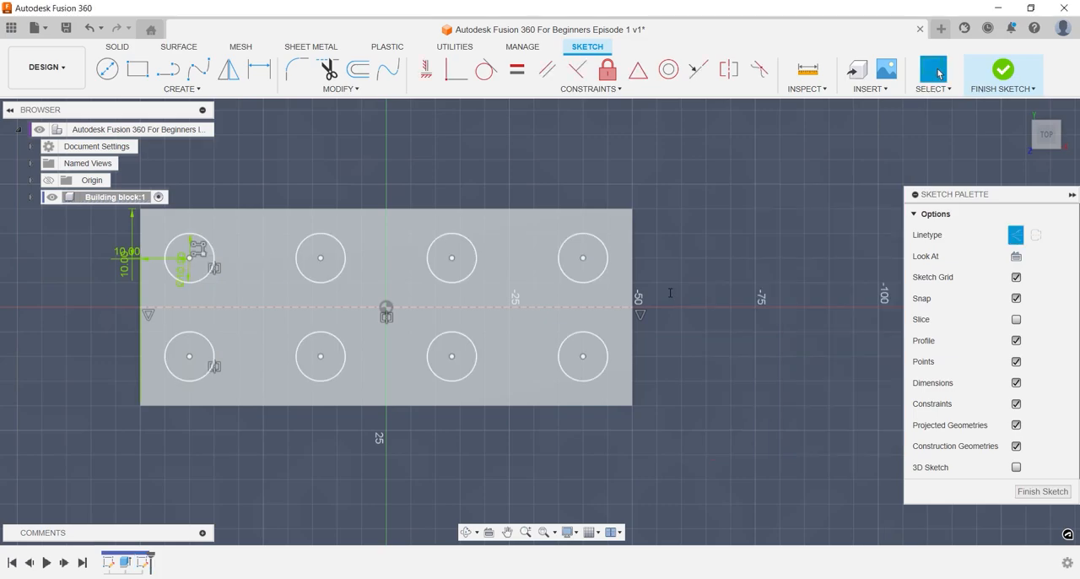
Add a driven dimension between the upper-right circle's center and the face's right short edge, placed above the block.
click(583, 258)
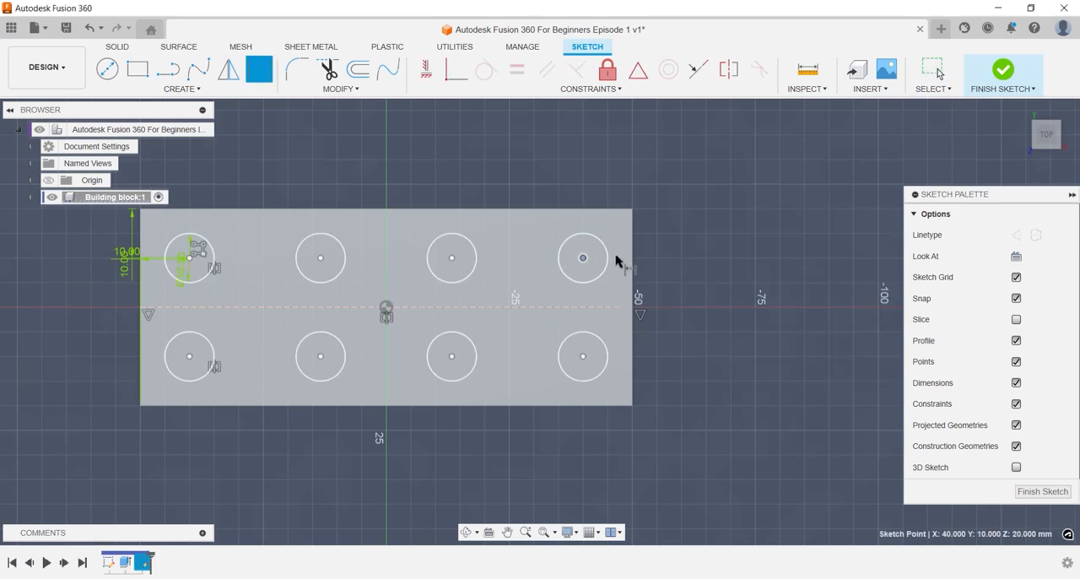
click(631, 268)
click(598, 176)
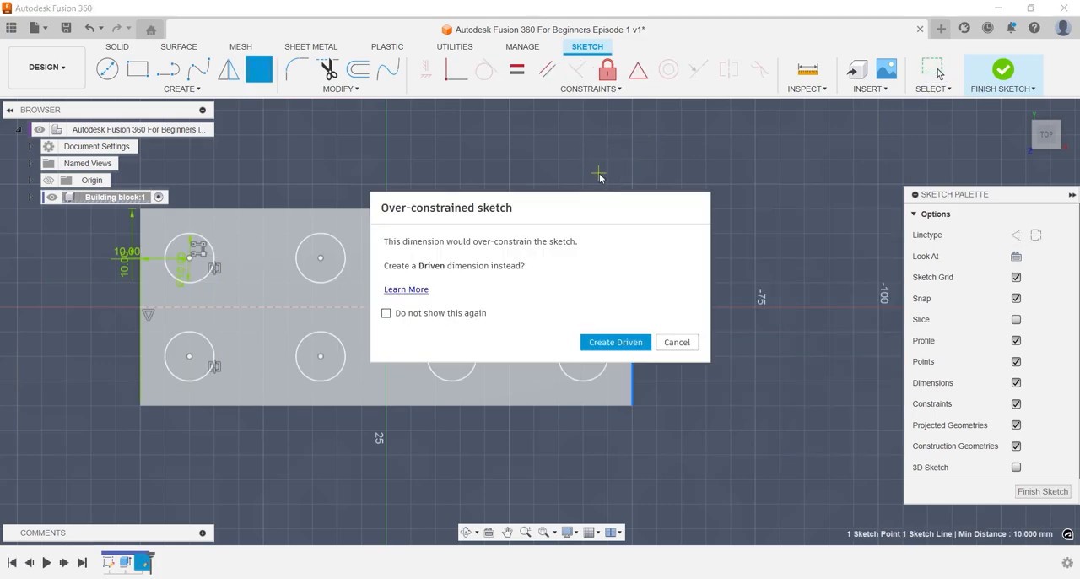
click(635, 344)
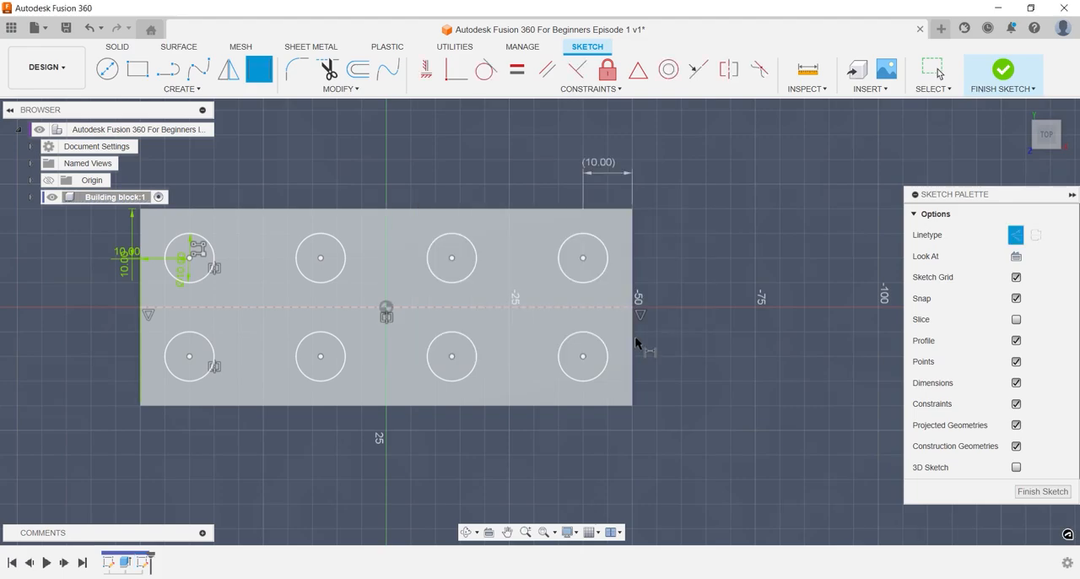
Extrude all eight circle profiles 5 mm upward, joined to the block.
key(e)
click(582, 263)
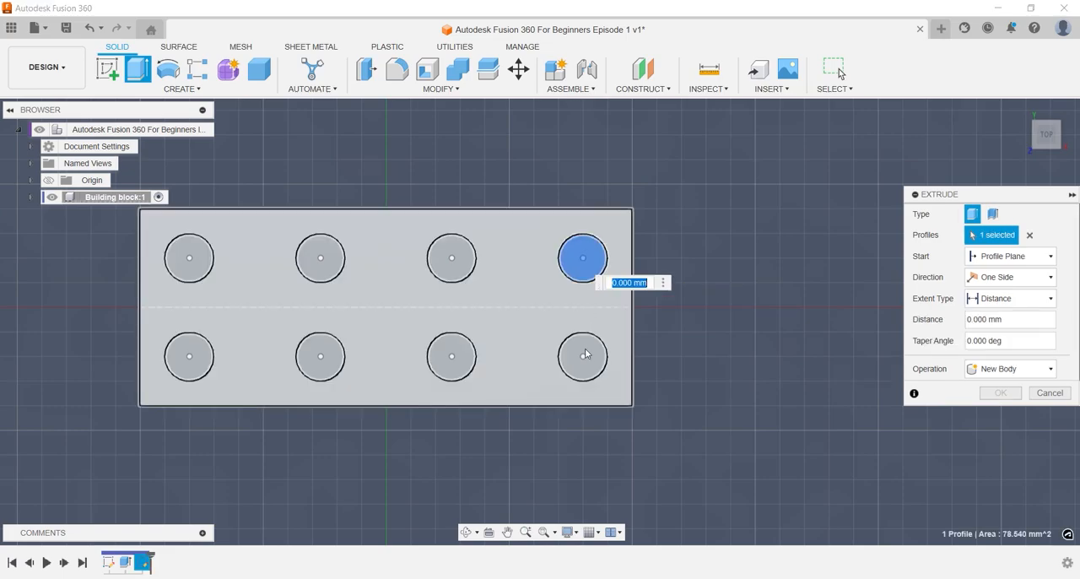
click(584, 352)
click(450, 356)
click(449, 255)
click(329, 265)
click(322, 359)
click(190, 357)
click(191, 279)
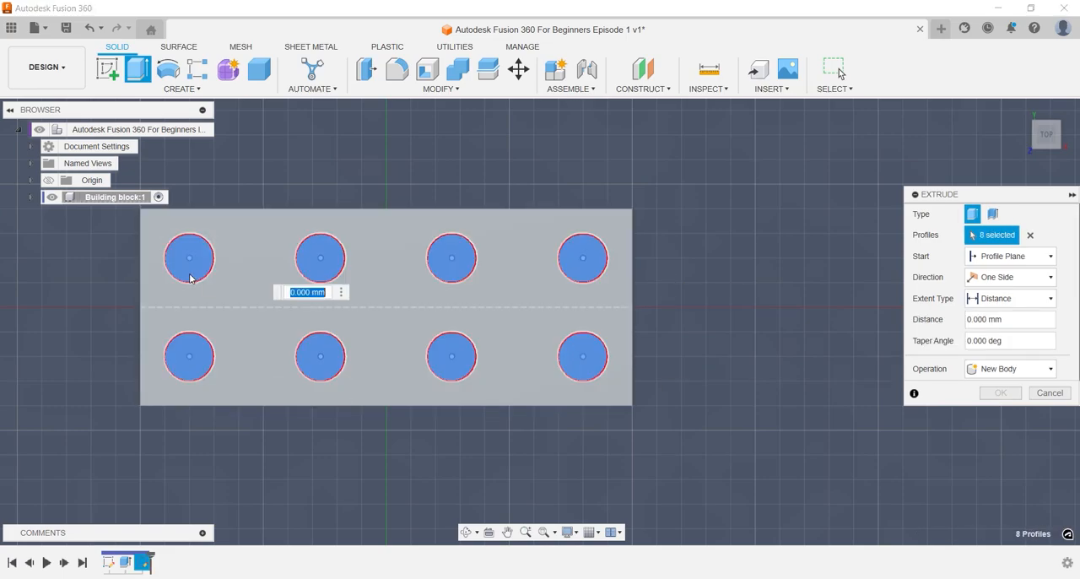
text(5)
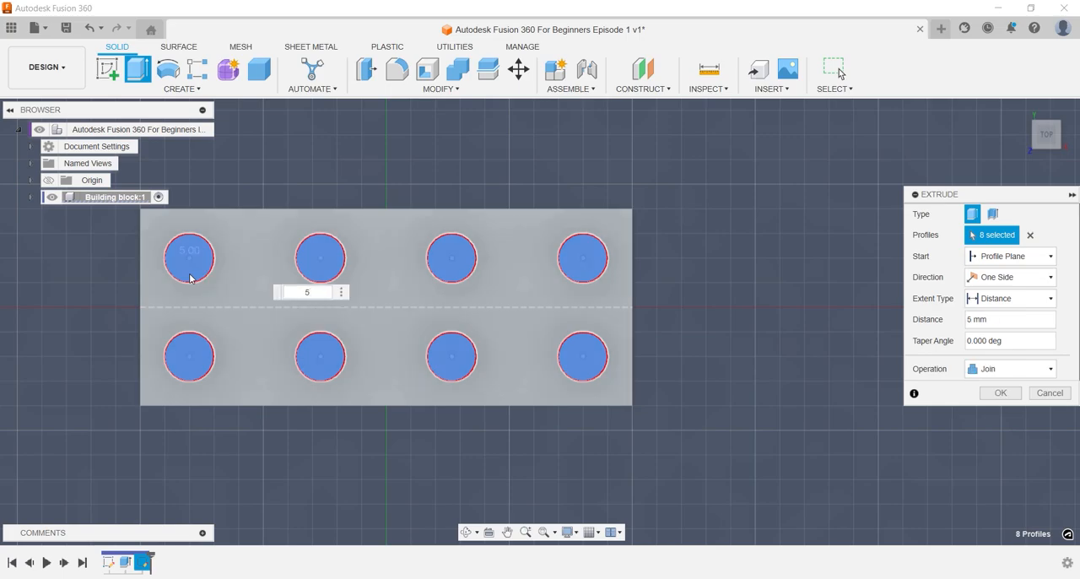
key(Return)
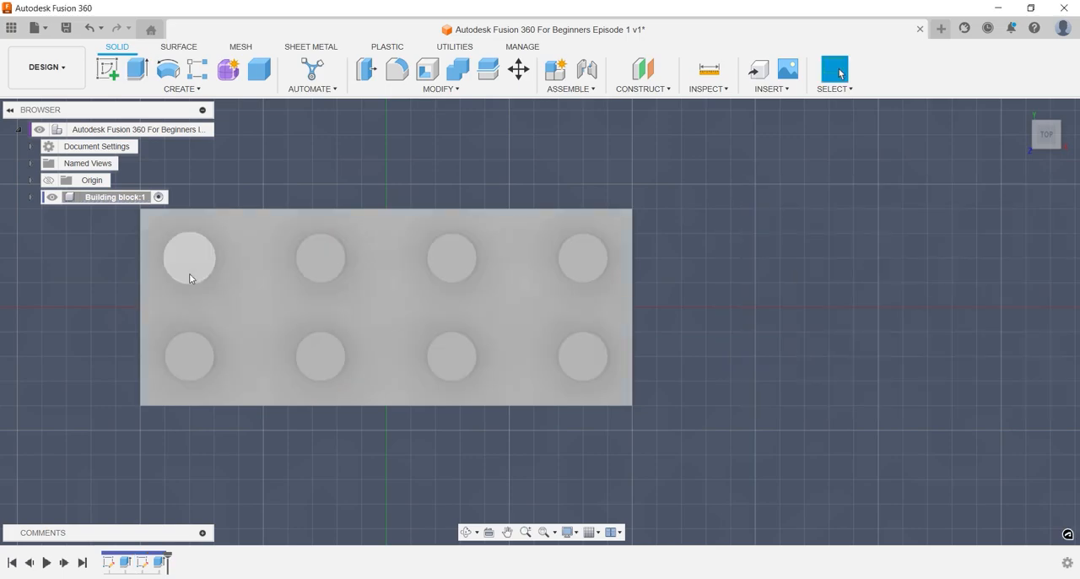
Shell the block from its bottom face with an inside thickness of 2 mm.
click(1019, 111)
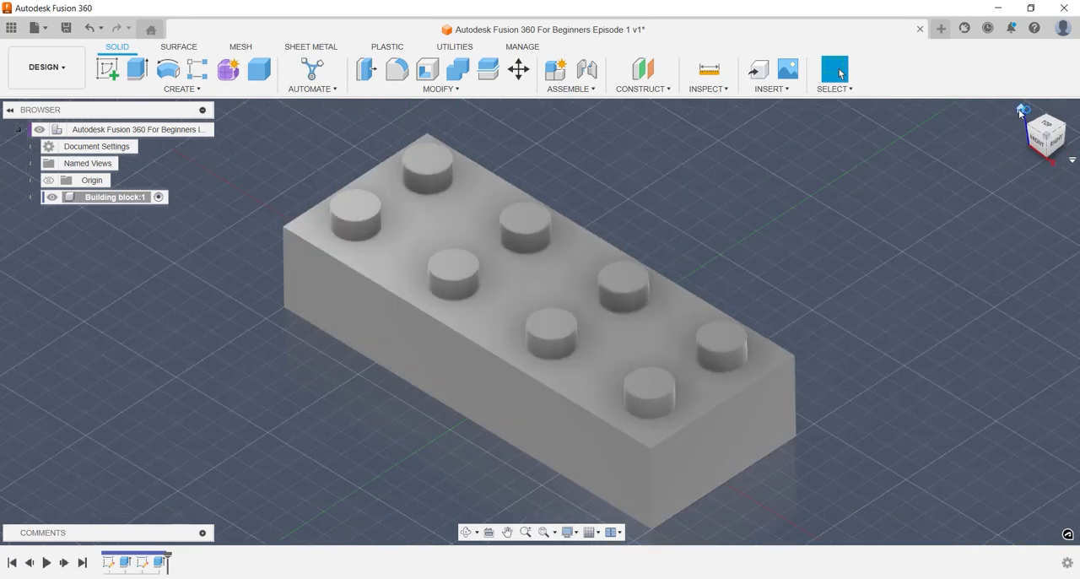
key(s)
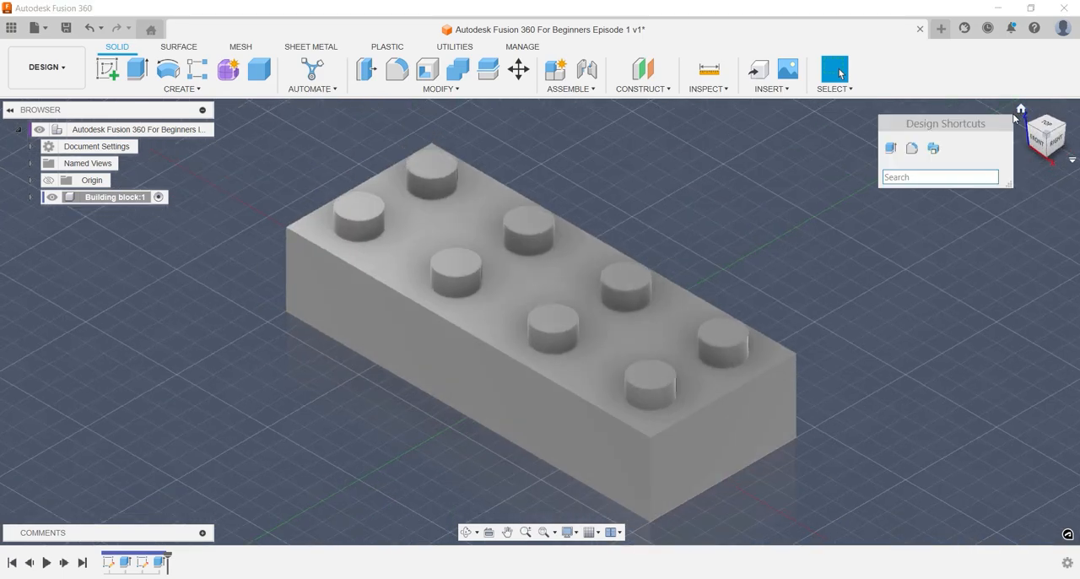
text(shee)
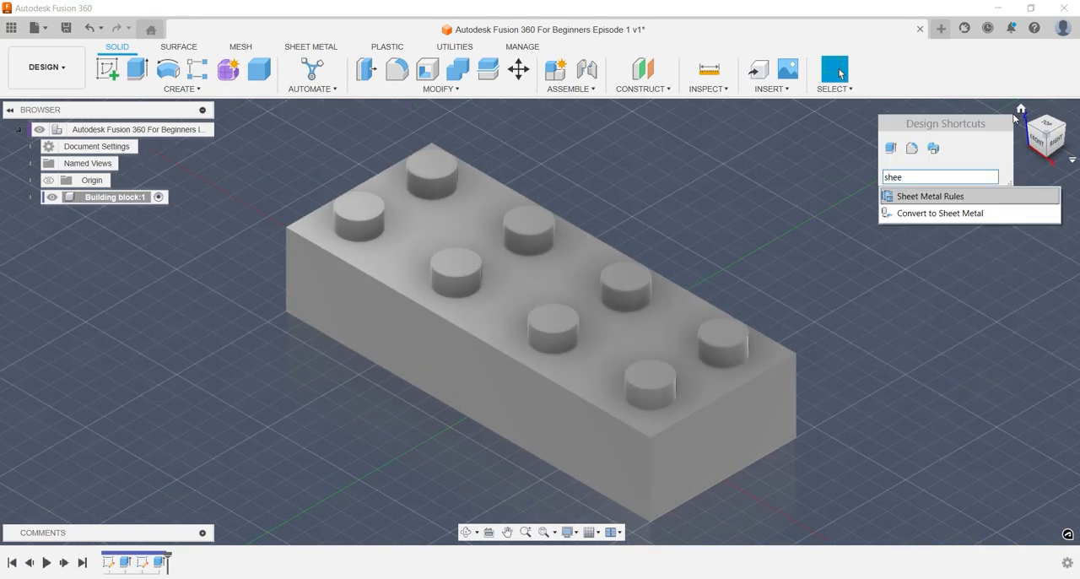
key(BackSpace)
key(BackSpace)
text(el)
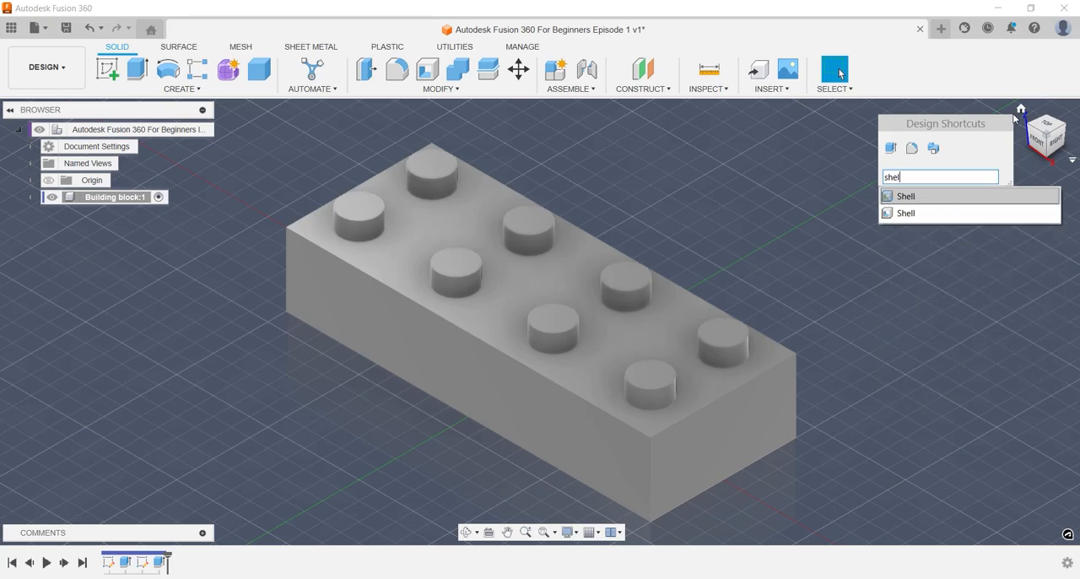
key(Down)
key(Return)
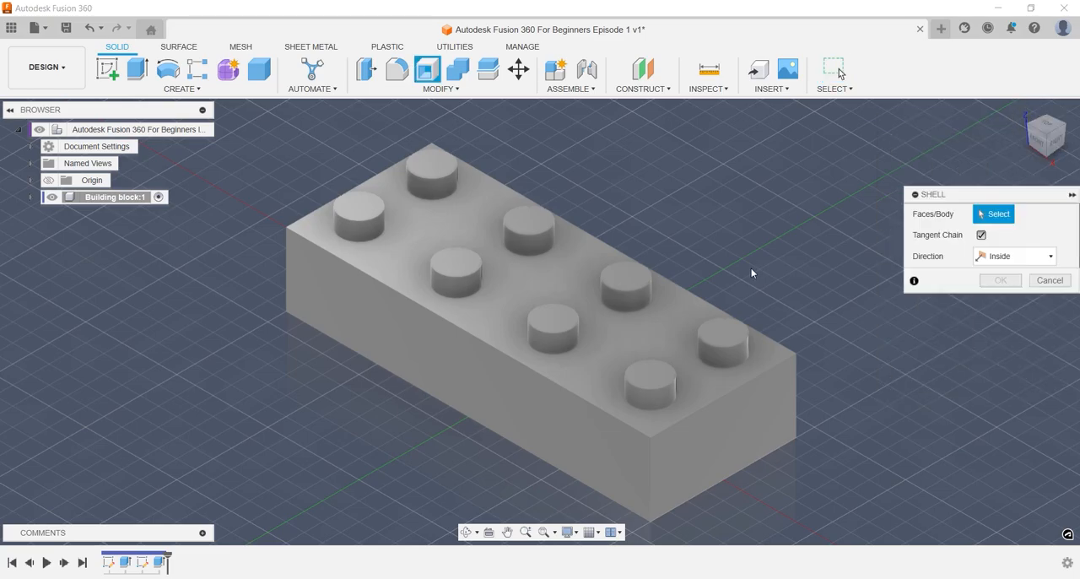
shift+middle_drag(752, 271, 761, 124)
click(645, 281)
text(2)
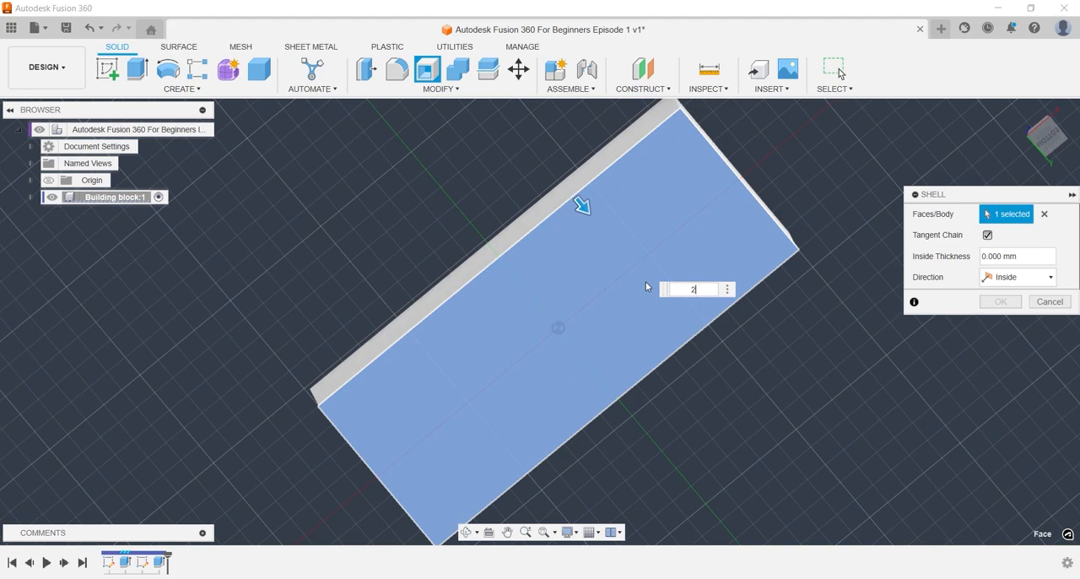
key(Return)
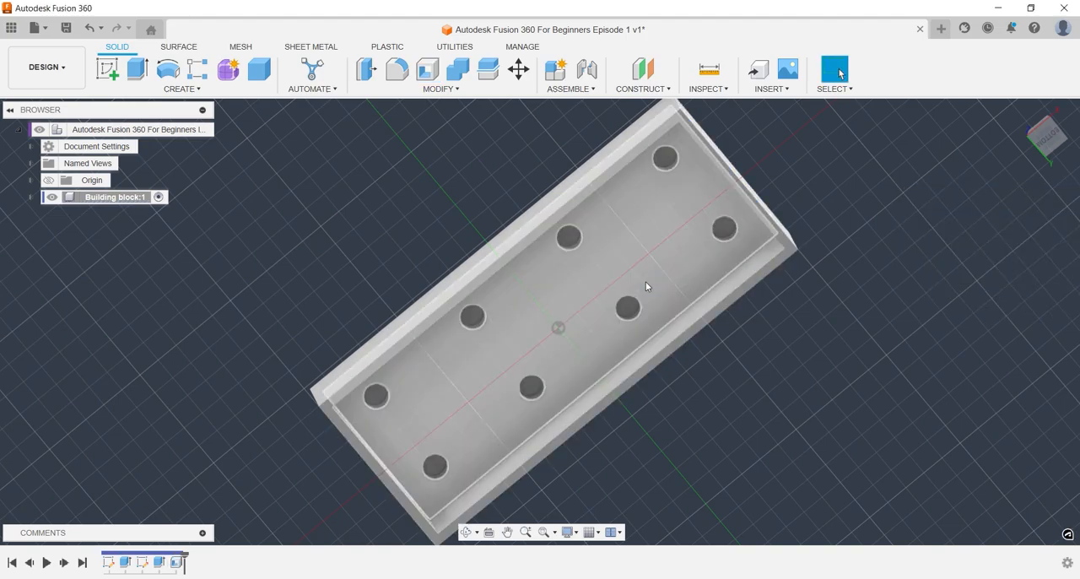
Start a sketch on the inner face of the hollowed block and draw a 12.5 mm diameter circle centered on the origin.
key(s)
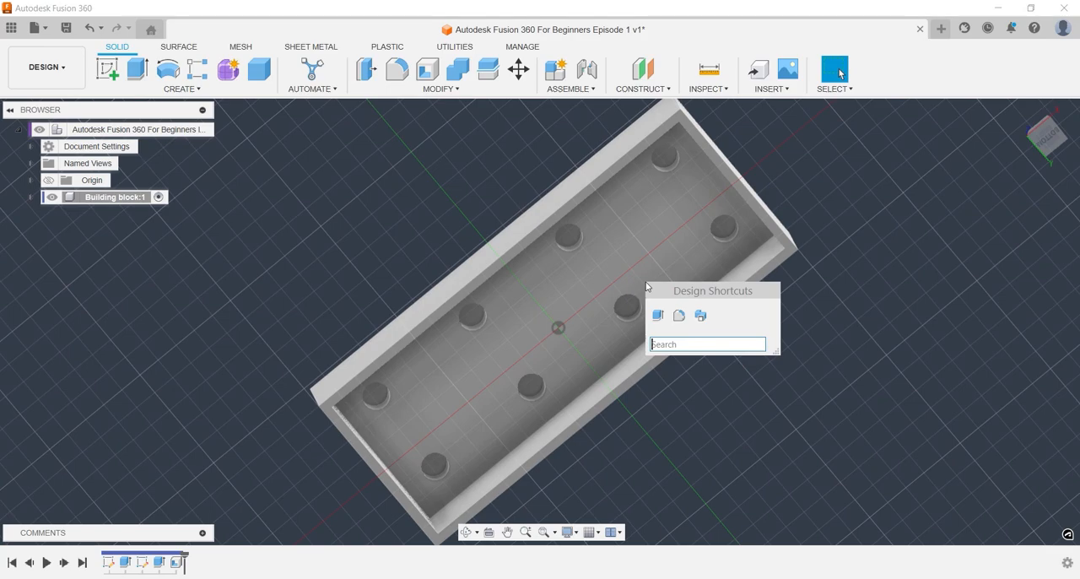
text(sketch)
key(Return)
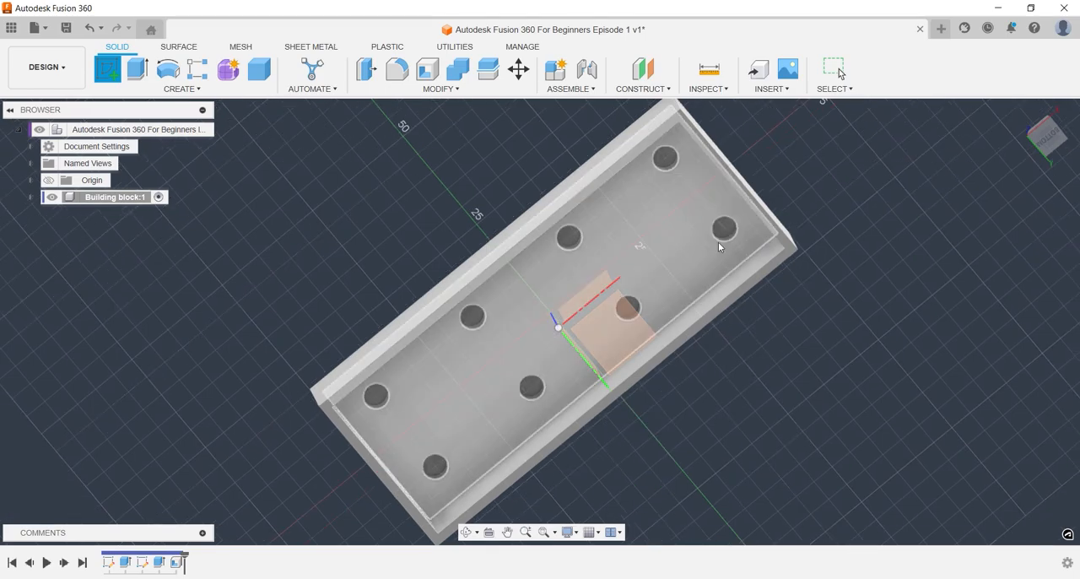
click(663, 253)
key(c)
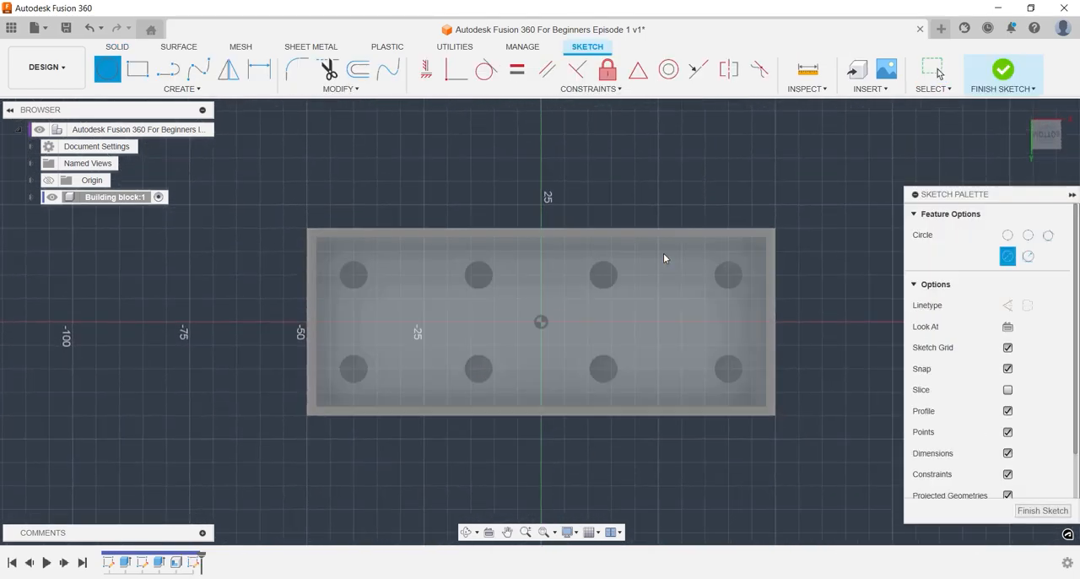
click(541, 321)
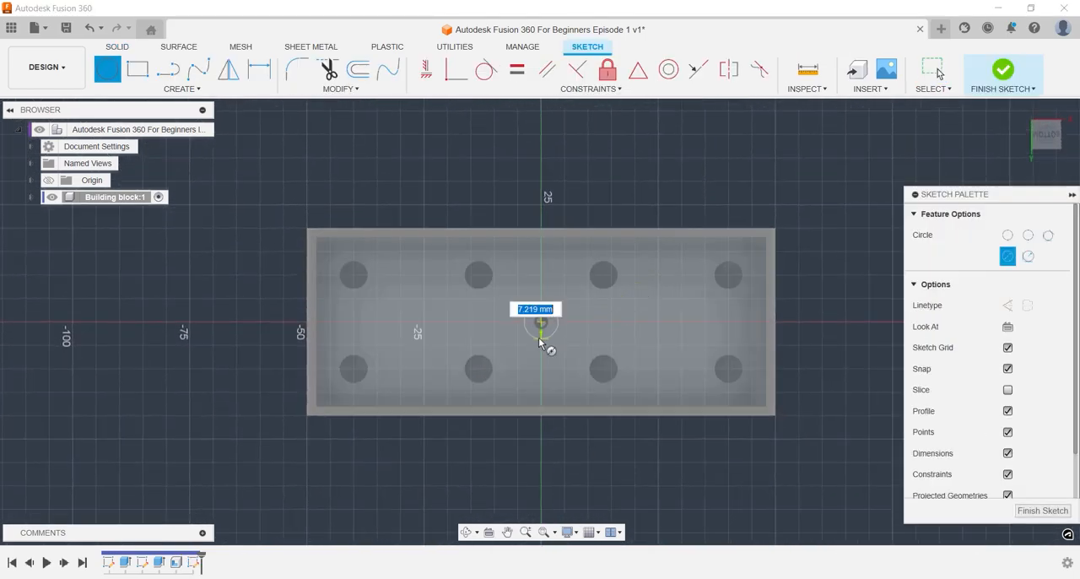
text(12)
key(Return)
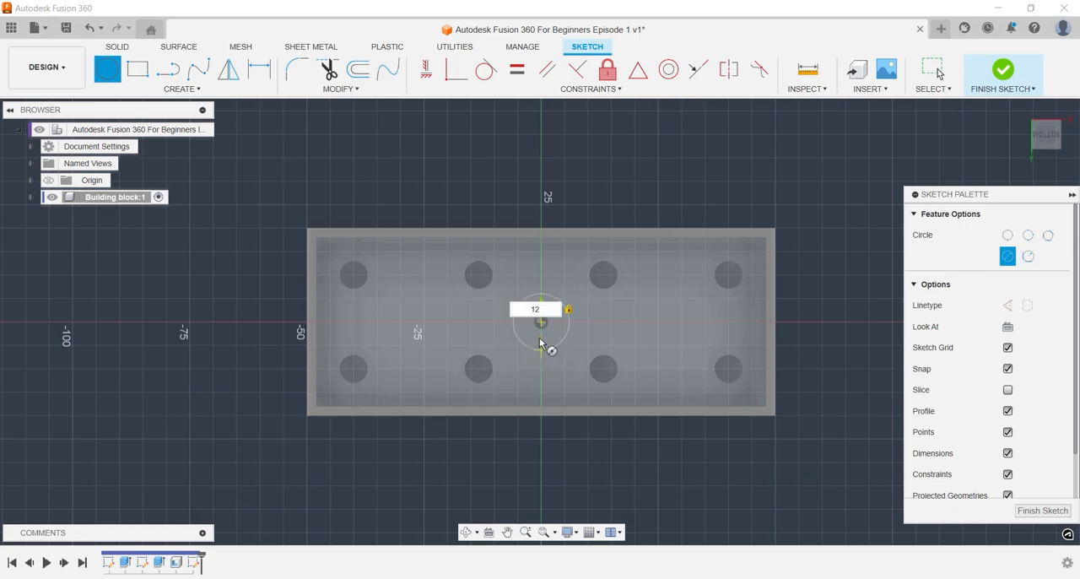
key(Escape)
Pattern the 12.5 mm circle symmetrically along the block's length with Rectangular Pattern, giving three circles about 30 mm apart.
text(spatt)
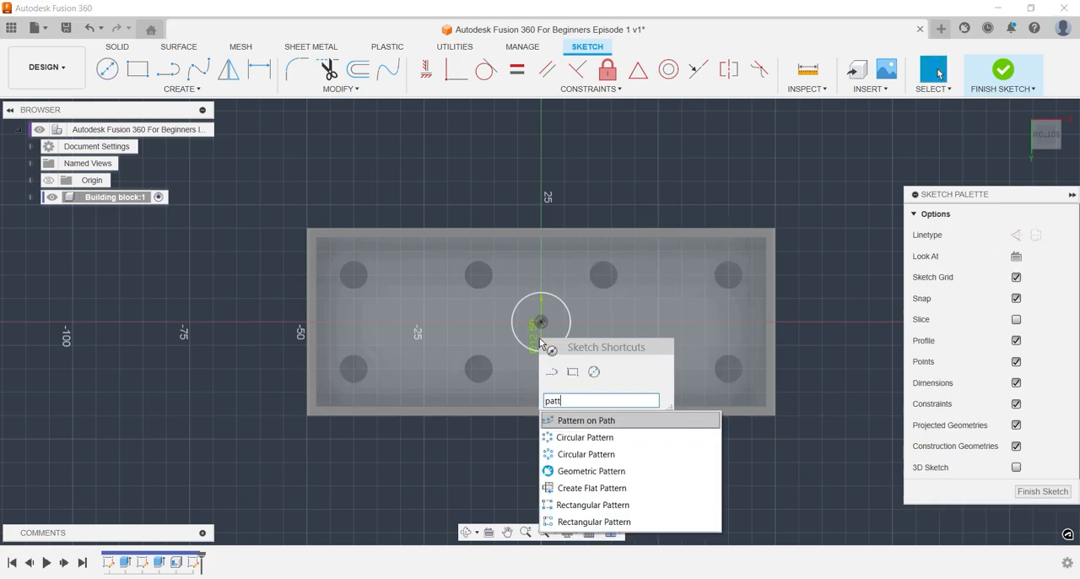
key(Down)
key(Down)
key(Down)
key(Down)
key(Down)
key(Down)
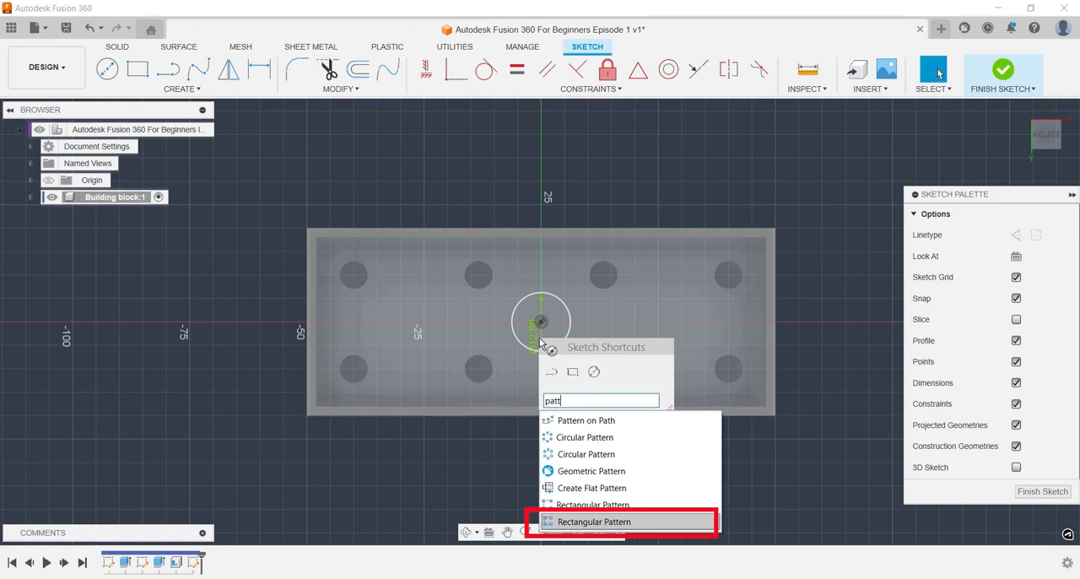
key(Return)
click(566, 311)
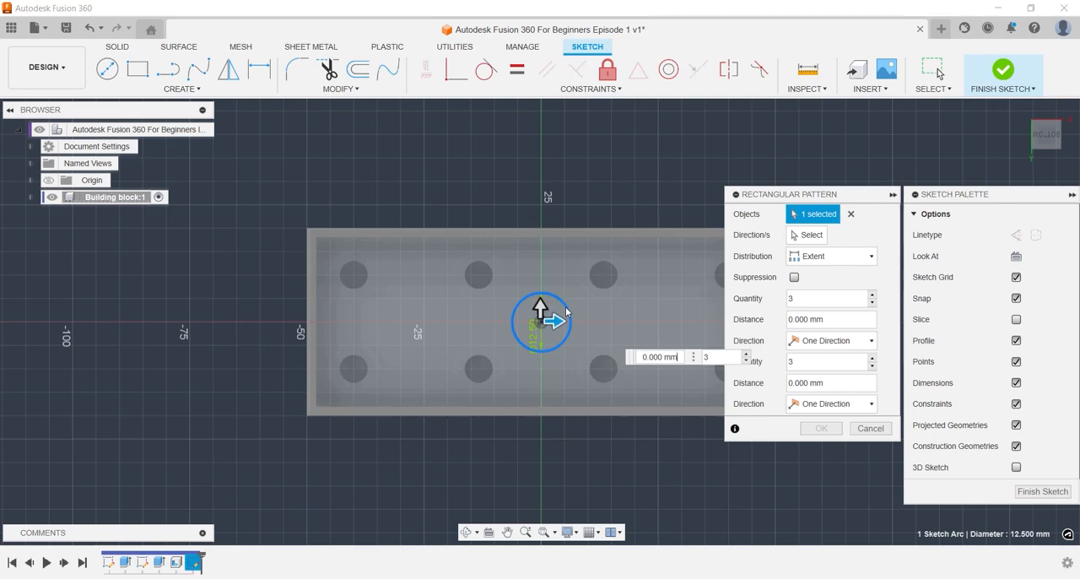
click(825, 344)
click(822, 372)
drag(554, 320, 692, 321)
middle_drag(639, 379, 578, 370)
scroll(578, 369, down, 1)
drag(629, 316, 607, 320)
text(25)
key(Return)
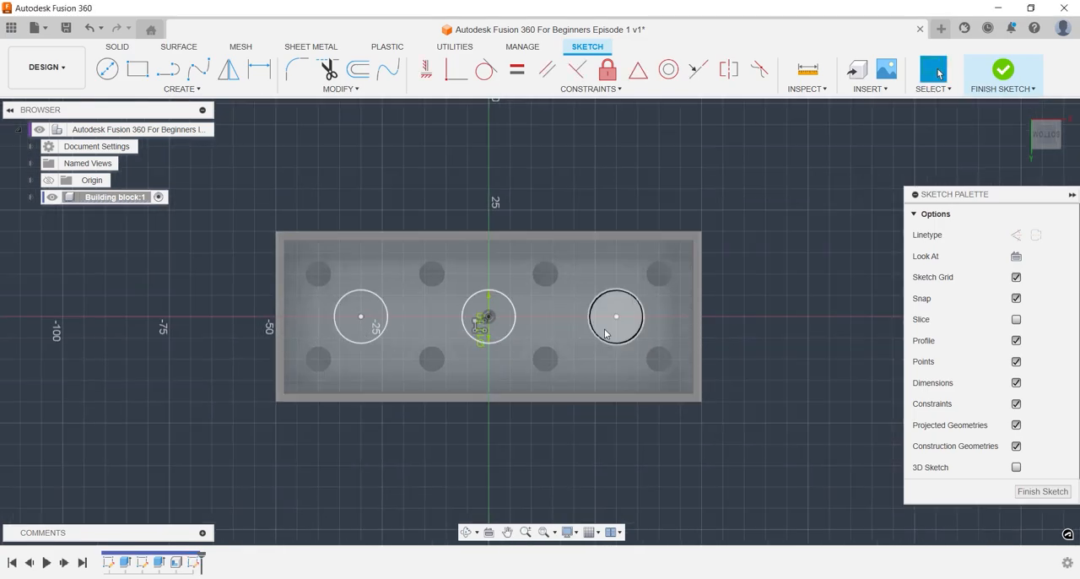
Extrude the three inner circle profiles 15 mm, joined to the block.
key(e)
click(604, 333)
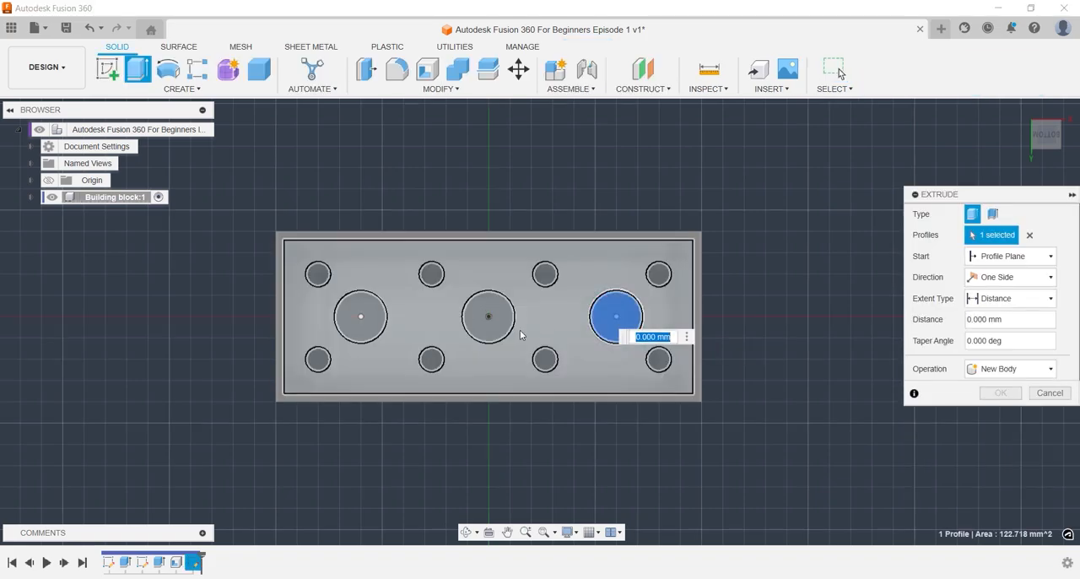
click(487, 320)
click(348, 332)
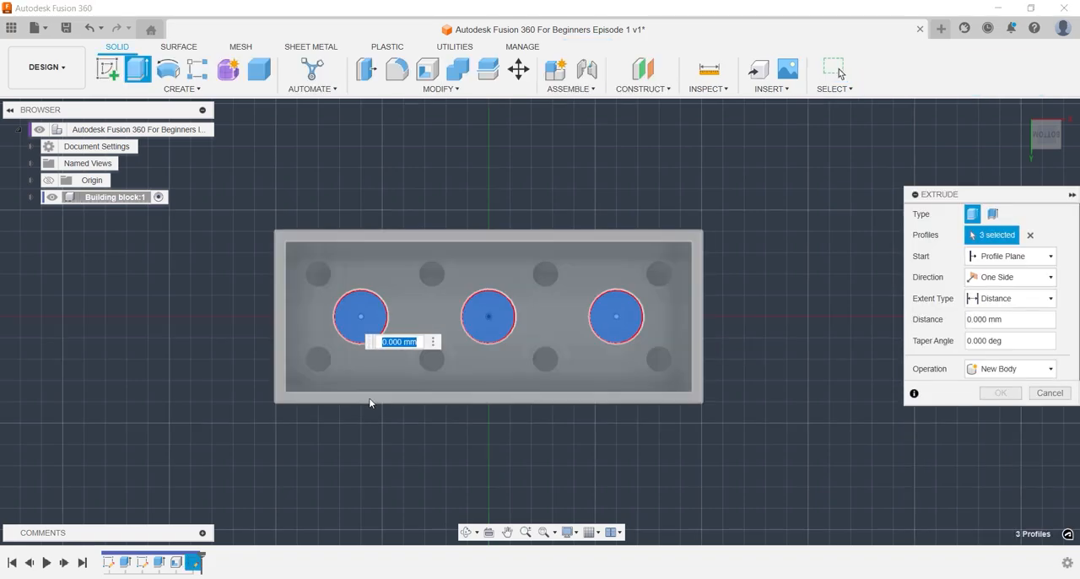
text(18)
click(464, 352)
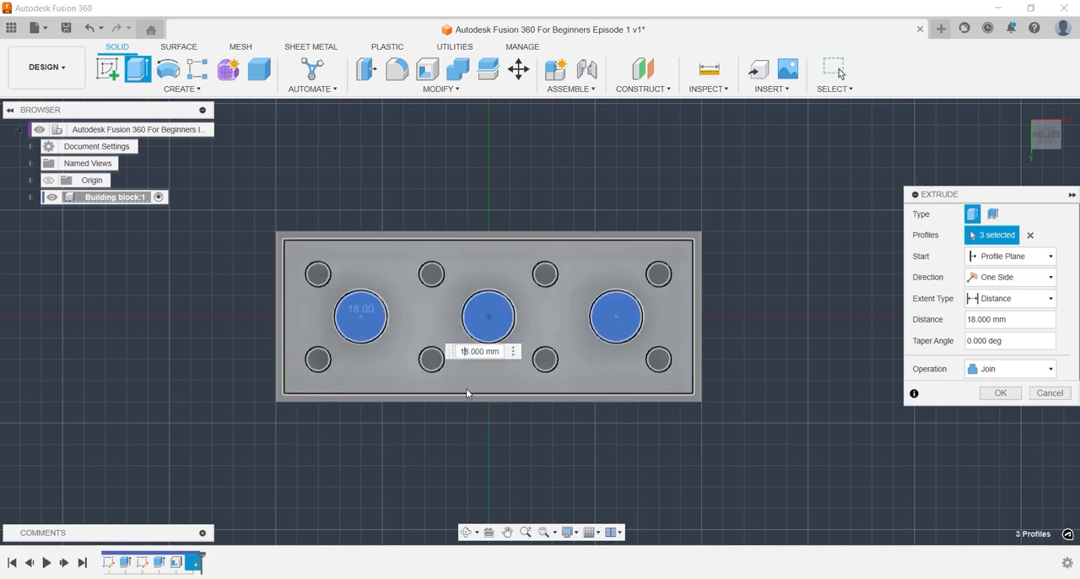
key(Delete)
text(5)
key(Return)
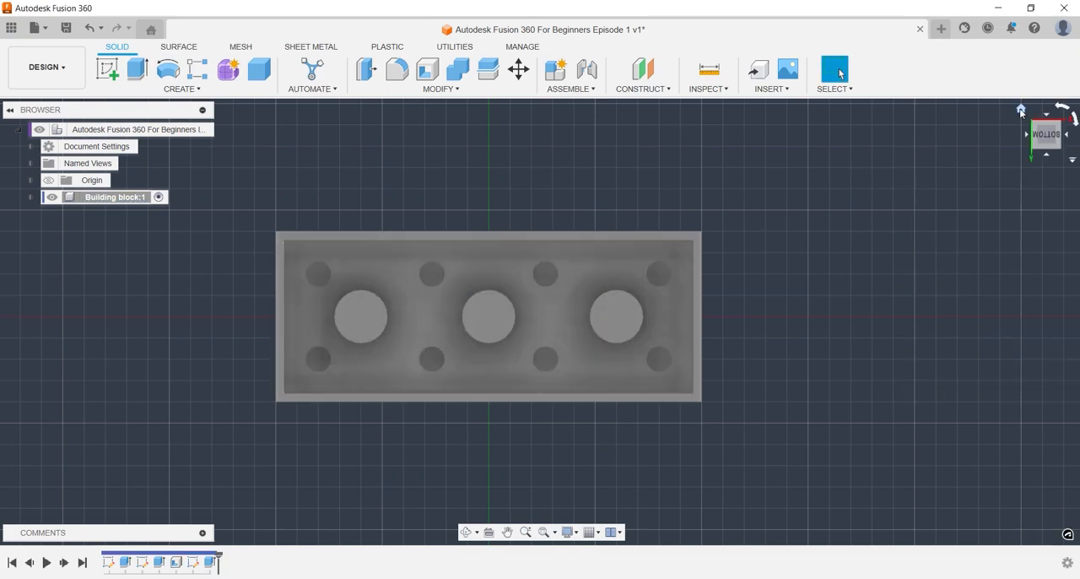
click(1020, 111)
shift+middle_drag(884, 362, 901, 243)
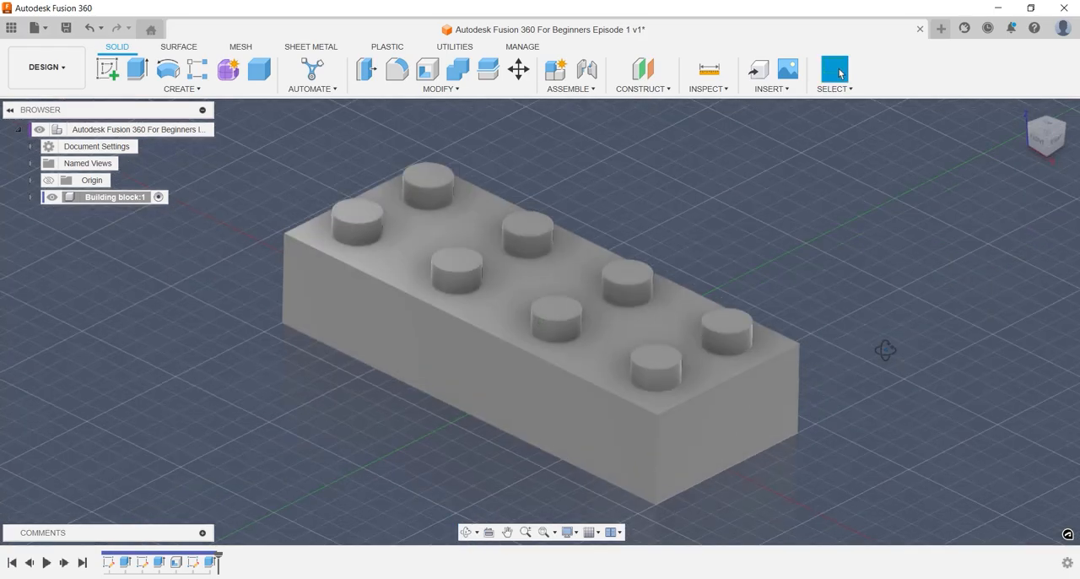
Fillet the studs' top edges, the block's top and bottom outer edges and the three inner posts' end edges with a 1 mm radius.
text(sfill)
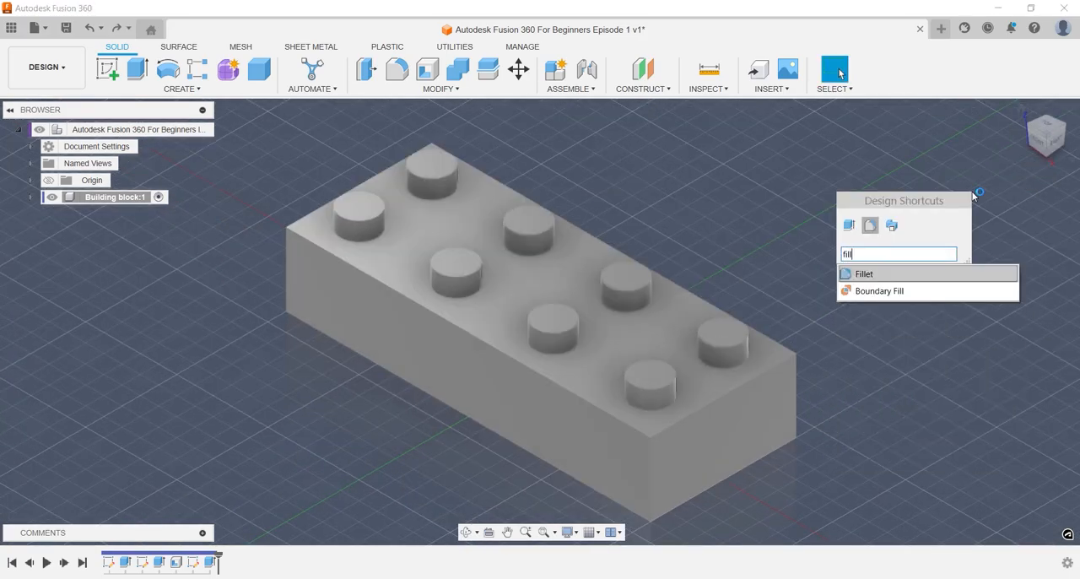
key(Return)
click(434, 179)
click(363, 220)
click(458, 275)
click(529, 223)
click(648, 270)
click(582, 313)
click(648, 361)
click(717, 320)
click(693, 294)
click(365, 180)
click(355, 267)
click(694, 412)
click(713, 486)
click(593, 491)
shift+middle_drag(594, 491, 515, 438)
click(675, 423)
shift+middle_drag(675, 422, 717, 417)
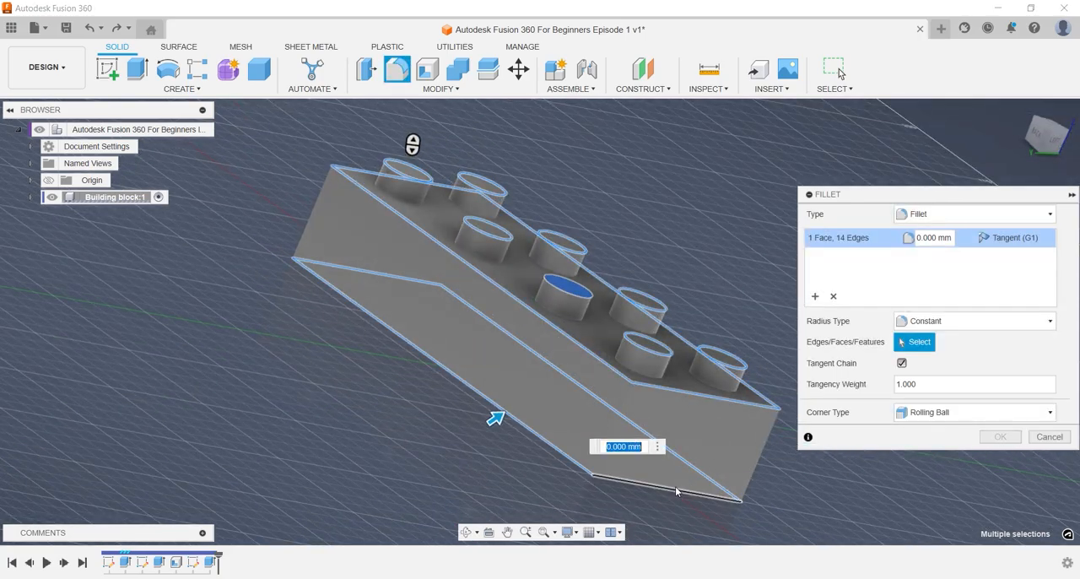
click(677, 490)
shift+middle_drag(677, 490, 722, 446)
shift+middle_drag(736, 213, 687, 366)
click(632, 253)
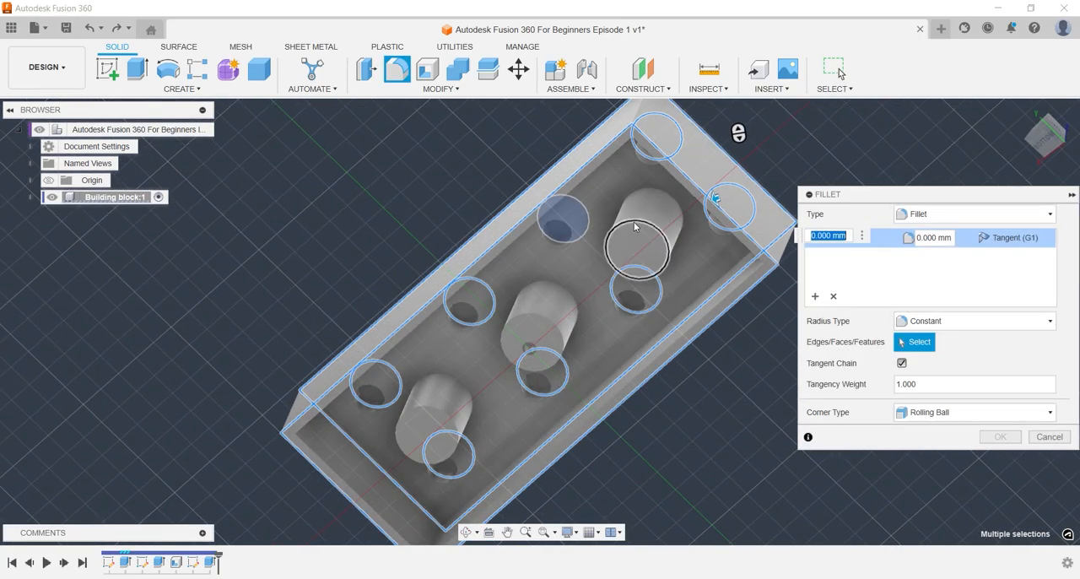
click(530, 315)
click(432, 410)
text(1)
key(Return)
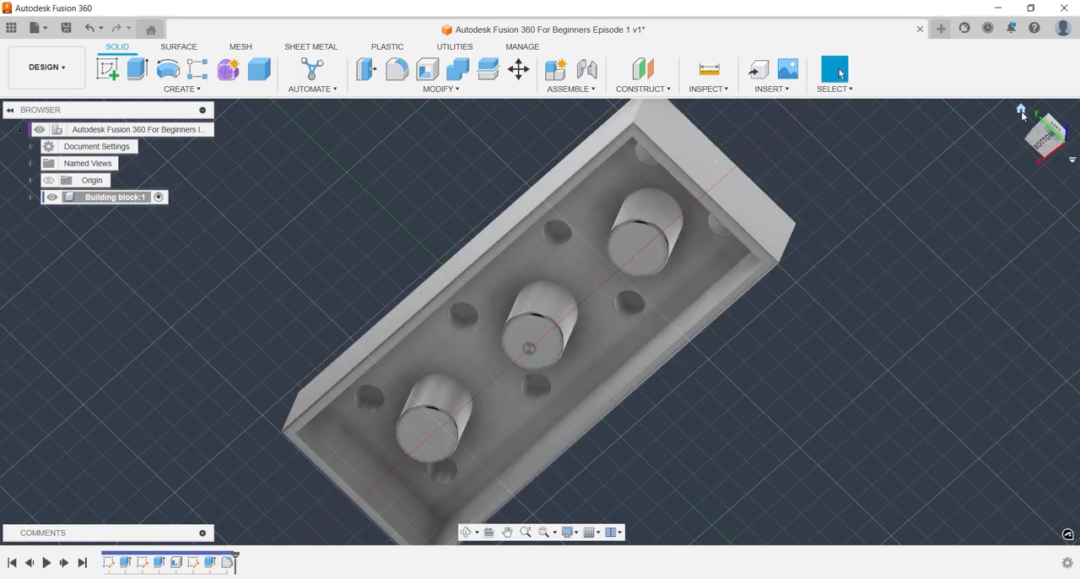
Search the appearance library for yellow and apply Paint - Enamel Glossy (Yellow) to the whole block.
click(1020, 109)
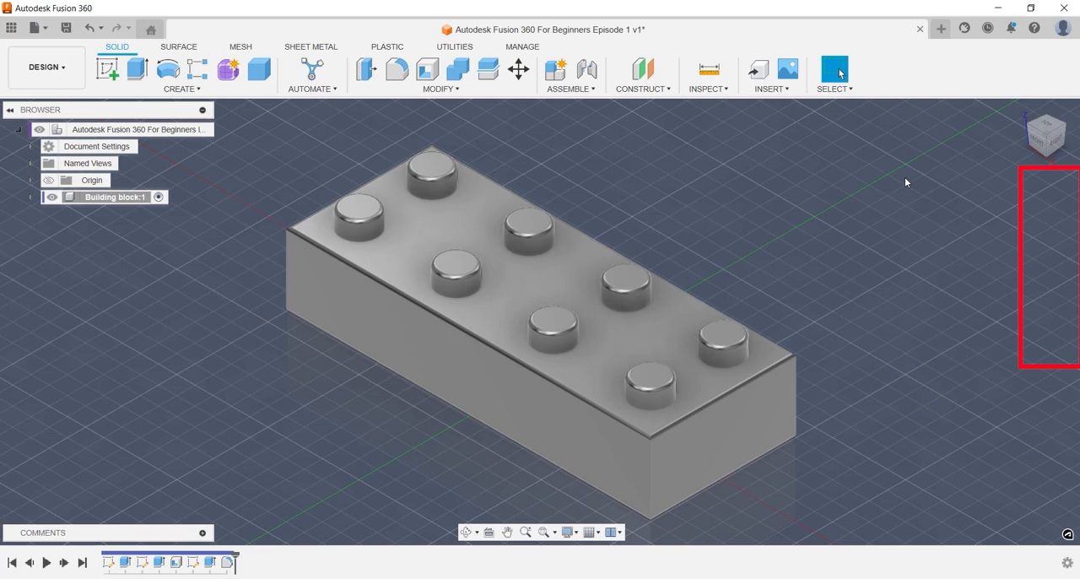
key(a)
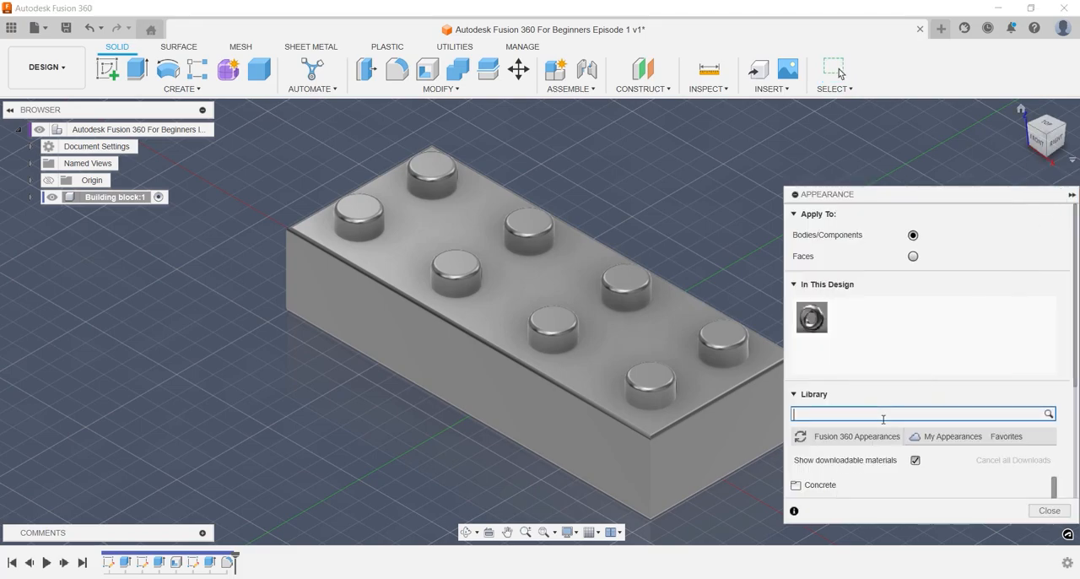
text(yellow a)
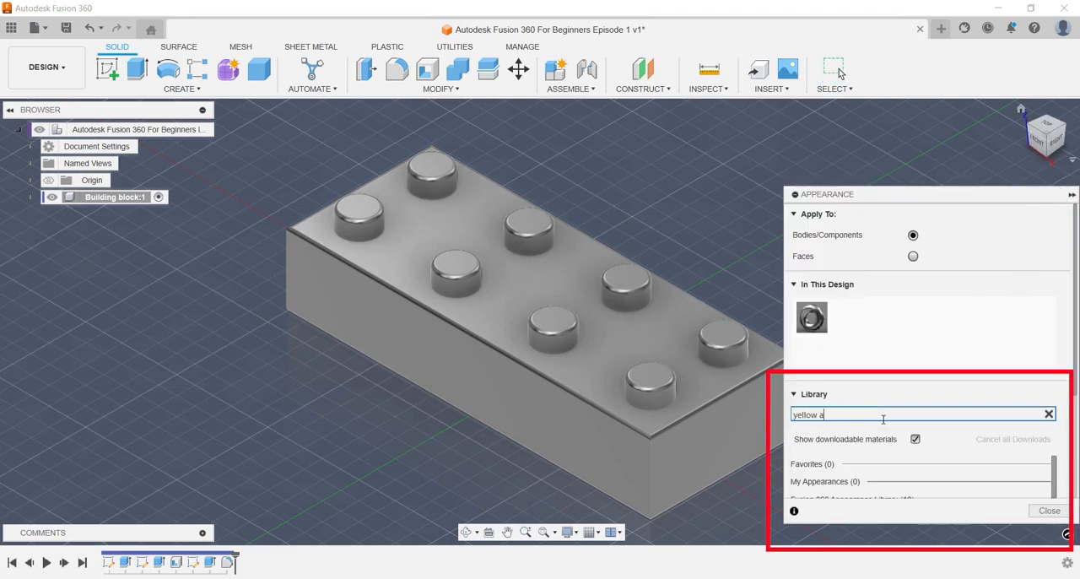
scroll(893, 453, down, 4)
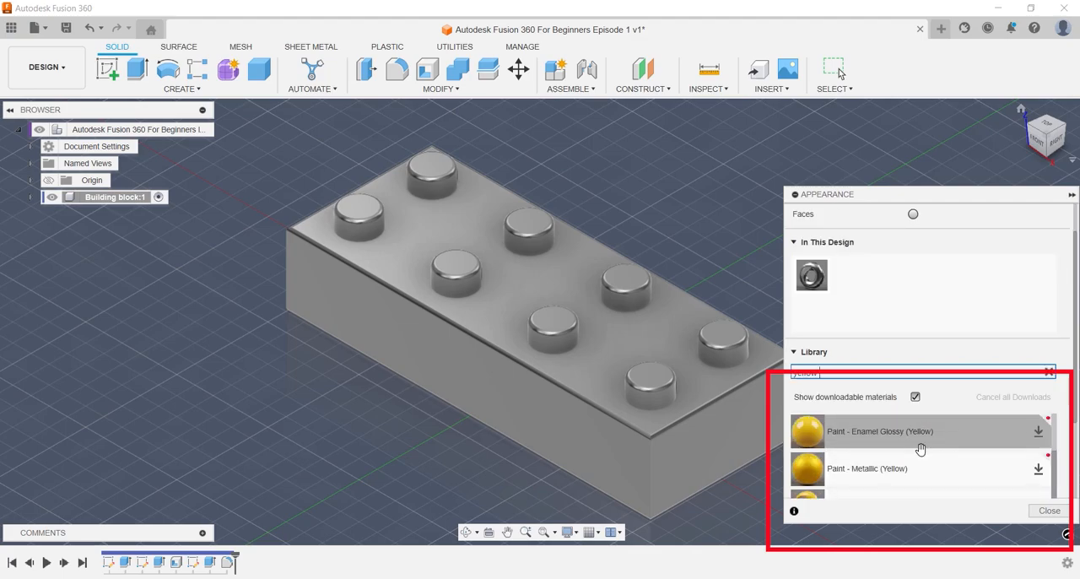
drag(894, 446, 728, 420)
click(1072, 194)
key(Escape)
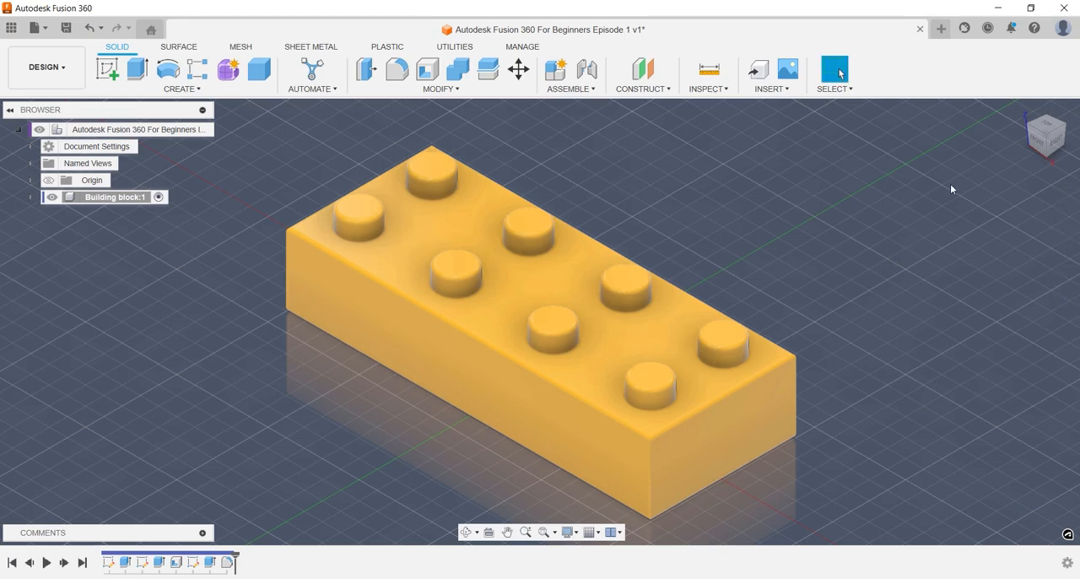
Turn off the layout grid and inspect the finished block from the side before restoring the home view.
click(597, 532)
click(590, 451)
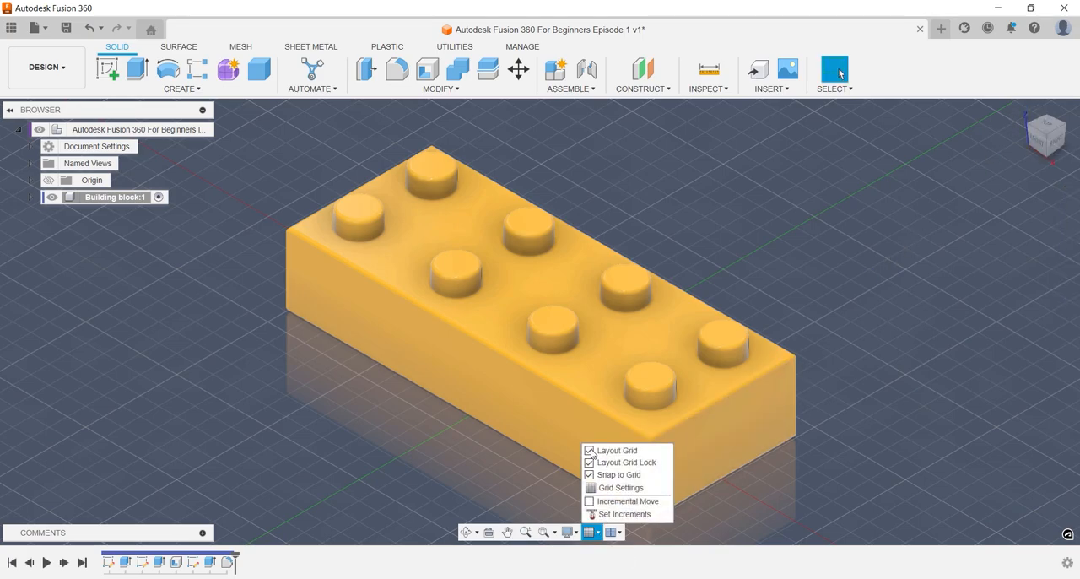
click(425, 456)
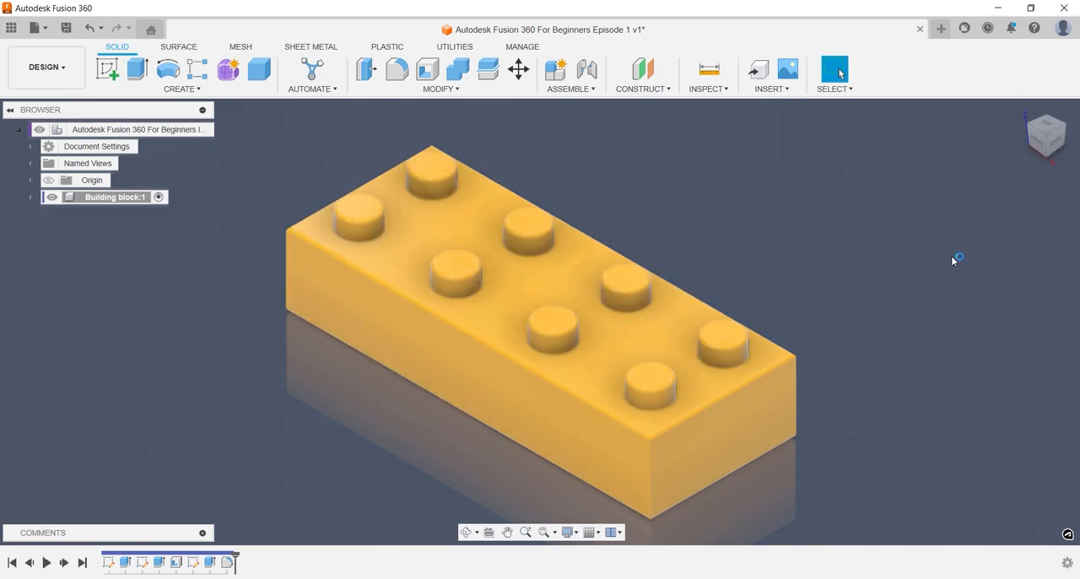
shift+middle_drag(927, 303, 805, 129)
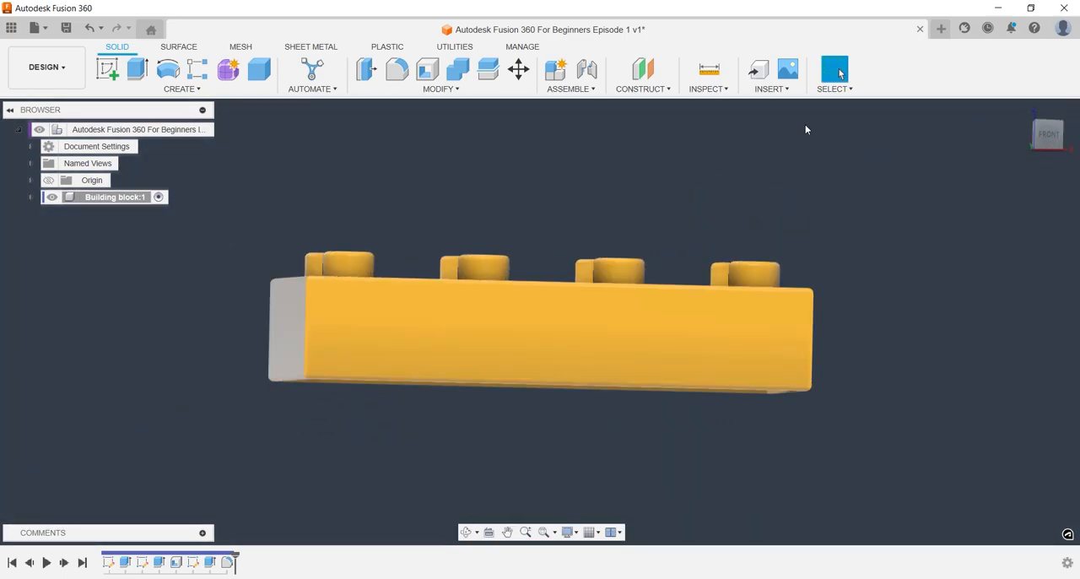
click(1021, 109)
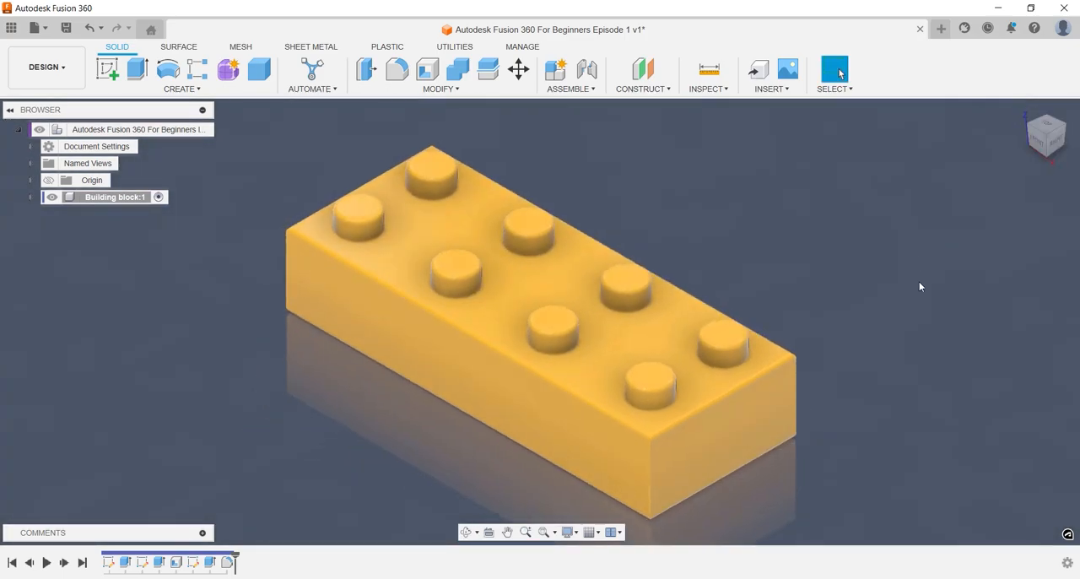